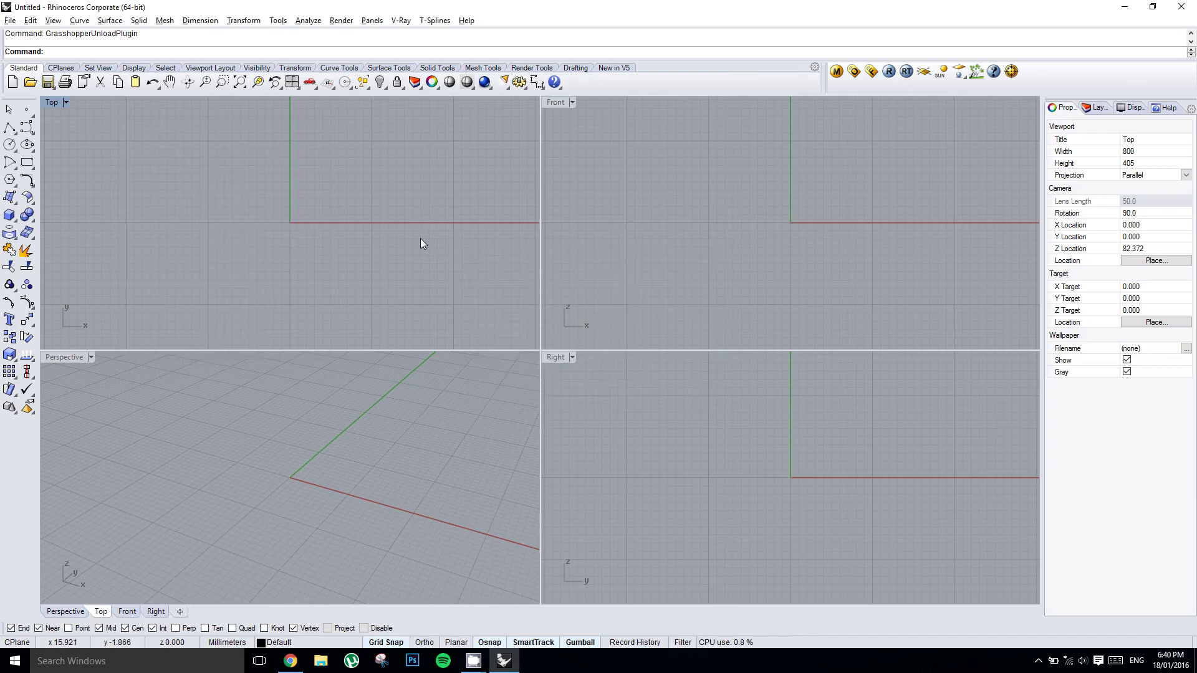
# - Run the Grasshopper command to open the Grasshopper editor beside the Rhino viewports
pyautogui.write('Grasshopper')
pyautogui.press('Return')
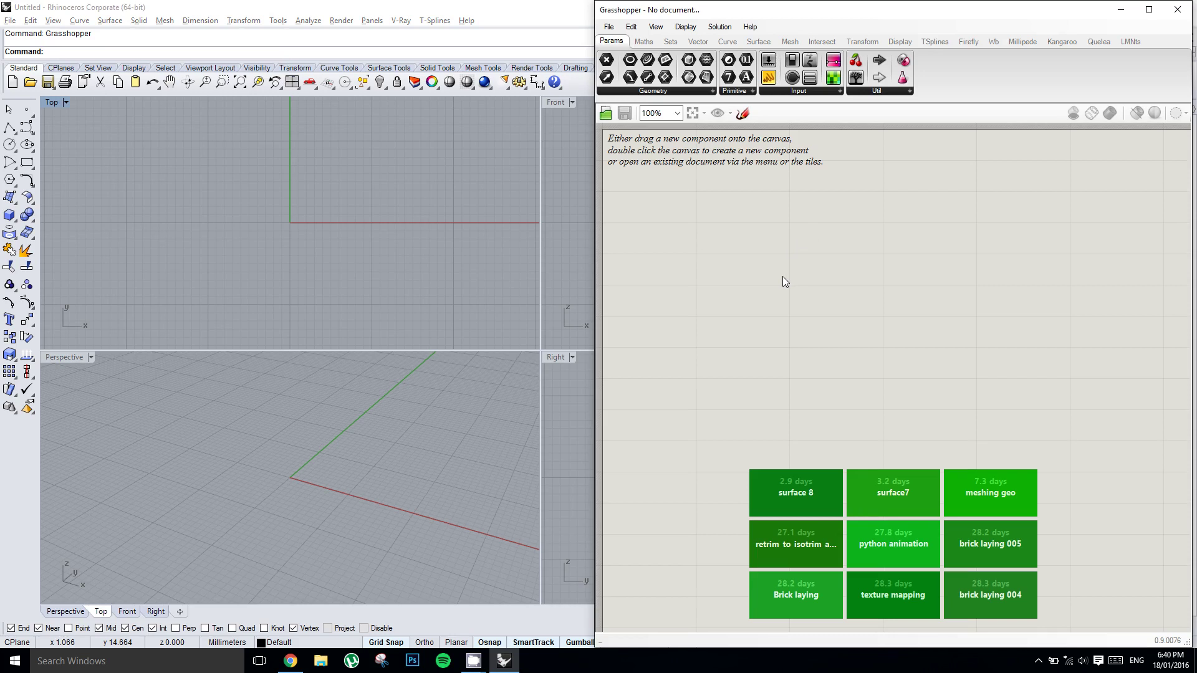
# - Draw a three-point polyline in the Rhino viewport
pyautogui.click(9, 128)
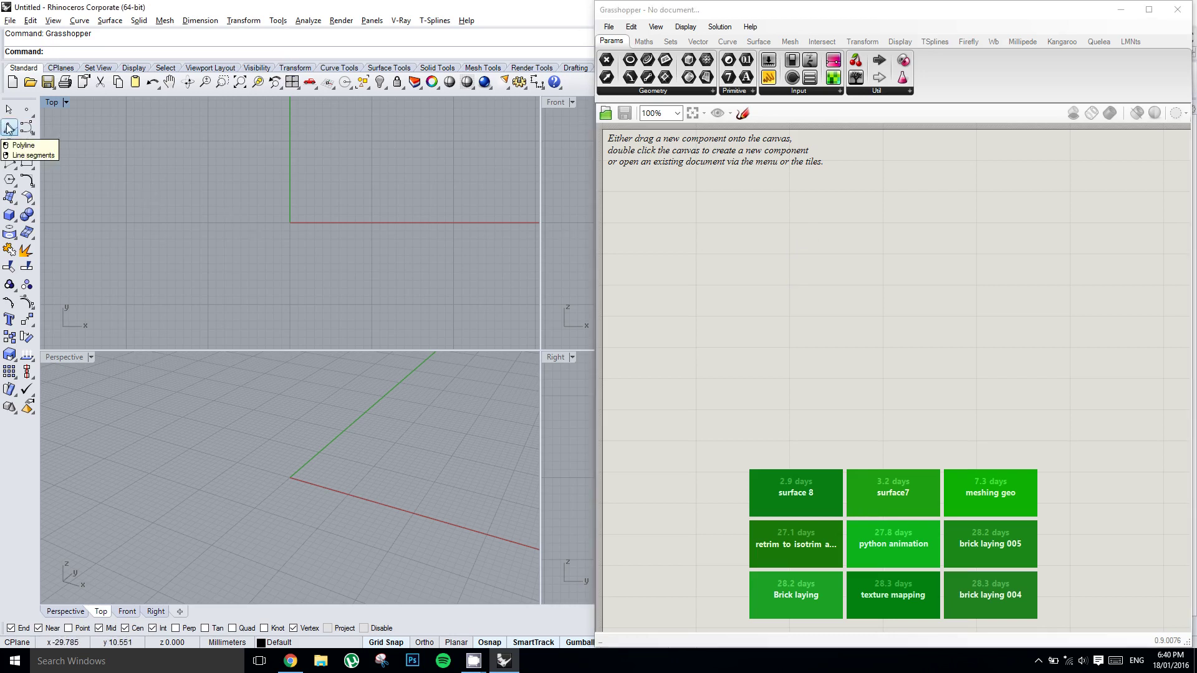
pyautogui.click(199, 215)
pyautogui.click(347, 321)
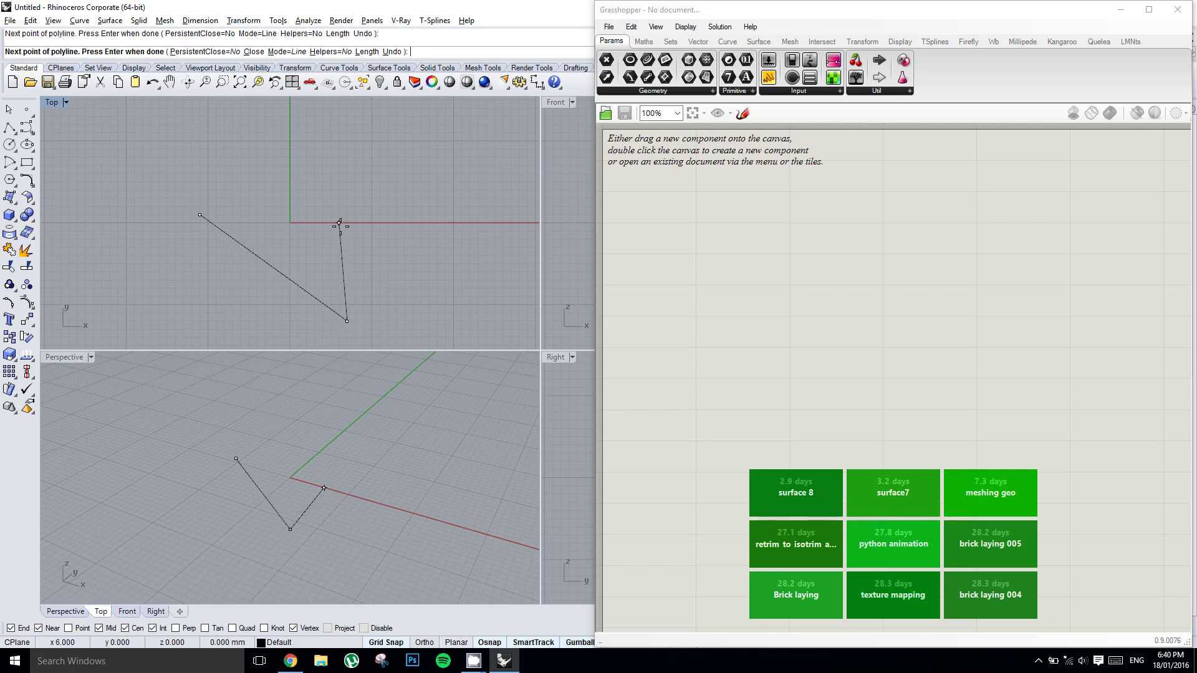
pyautogui.click(339, 223)
pyautogui.press('Return')
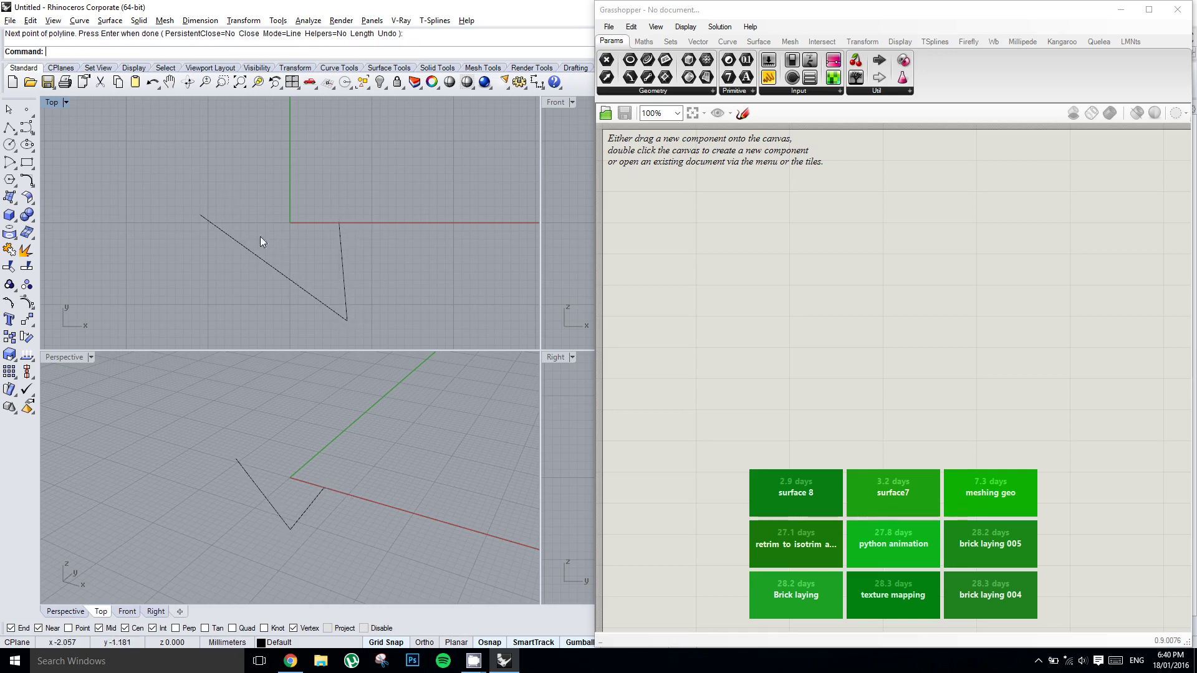
# - Create a box with its first base corner at the origin
pyautogui.click(10, 215)
pyautogui.click(290, 107)
pyautogui.click(404, 214)
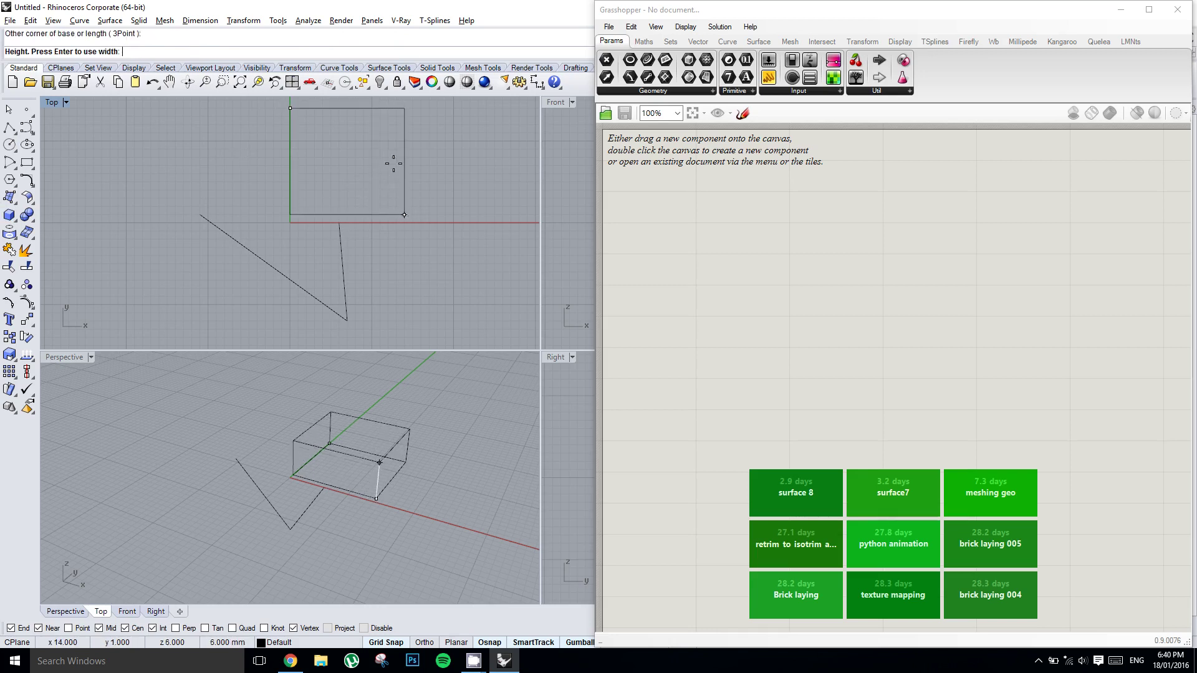
pyautogui.click(394, 164)
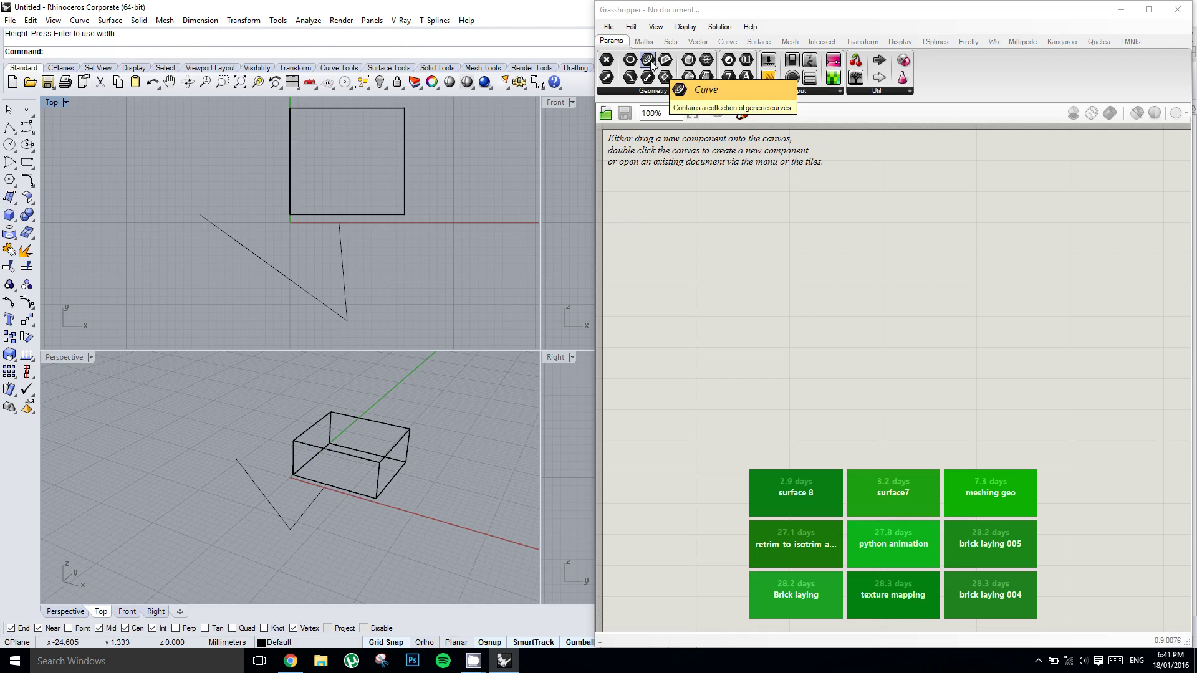
# - Add a Curve parameter to the canvas and set it to reference the polyline
pyautogui.moveTo(651, 61); pyautogui.dragTo(748, 224)
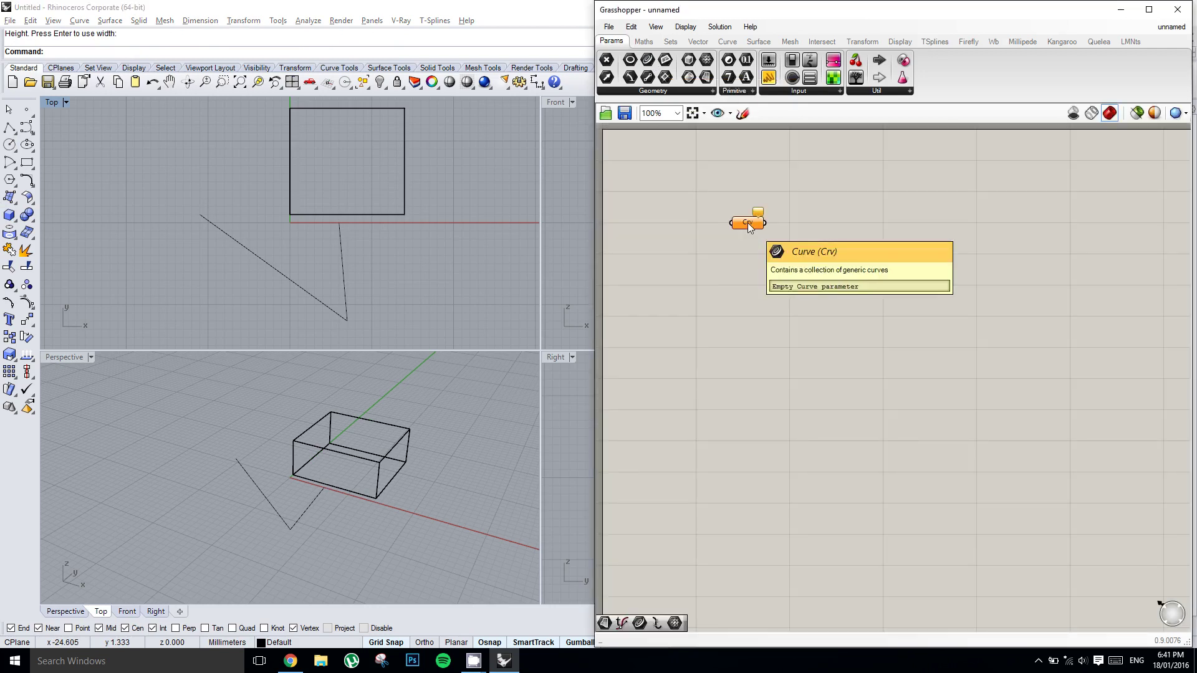
pyautogui.rightClick(747, 223)
pyautogui.click(825, 419)
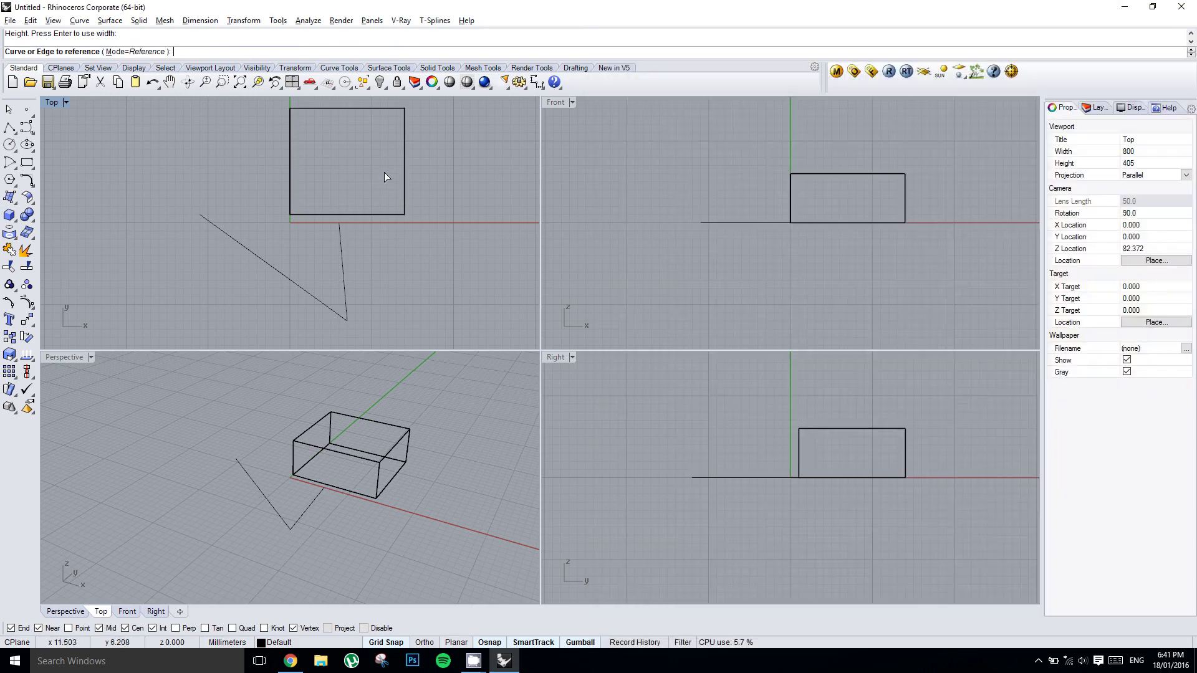
pyautogui.click(342, 271)
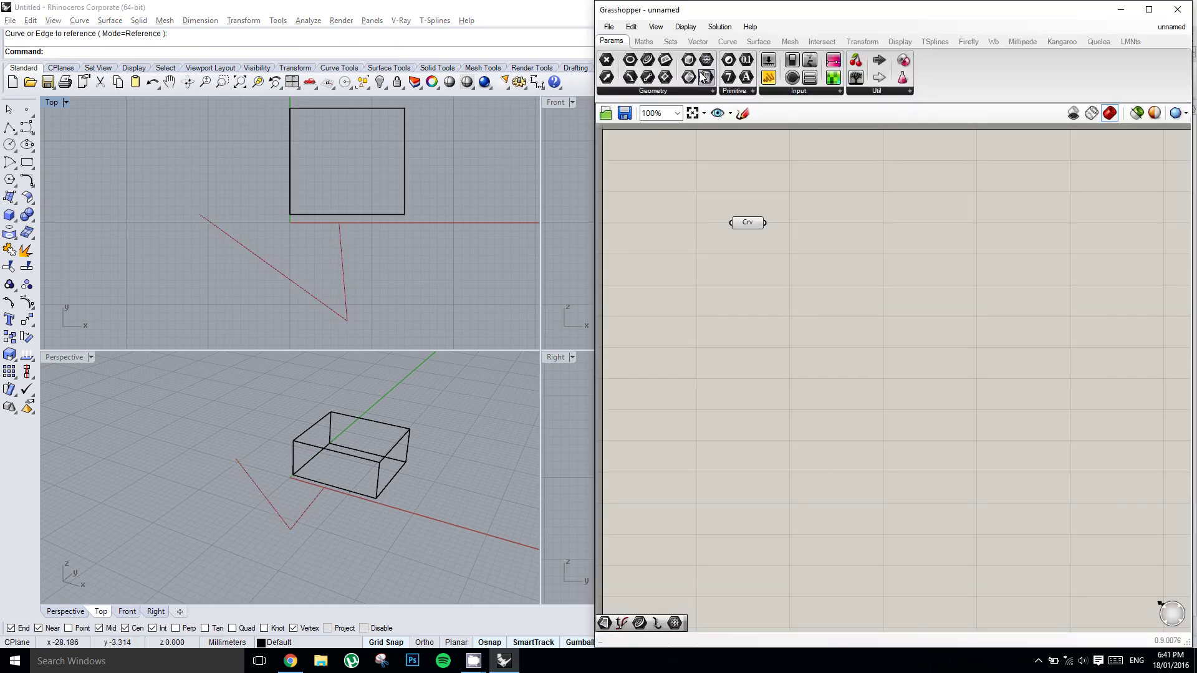
# - Add a Brep parameter referencing the box, then select both parameters
pyautogui.moveTo(692, 83); pyautogui.dragTo(751, 274)
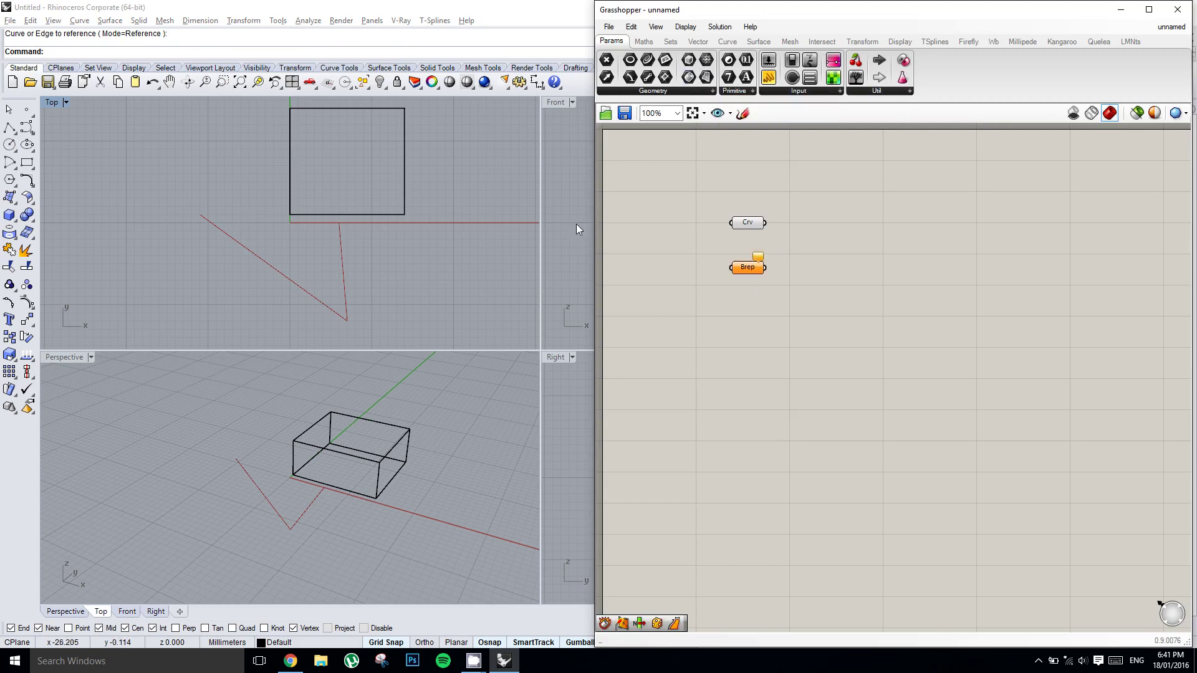
pyautogui.click(754, 273)
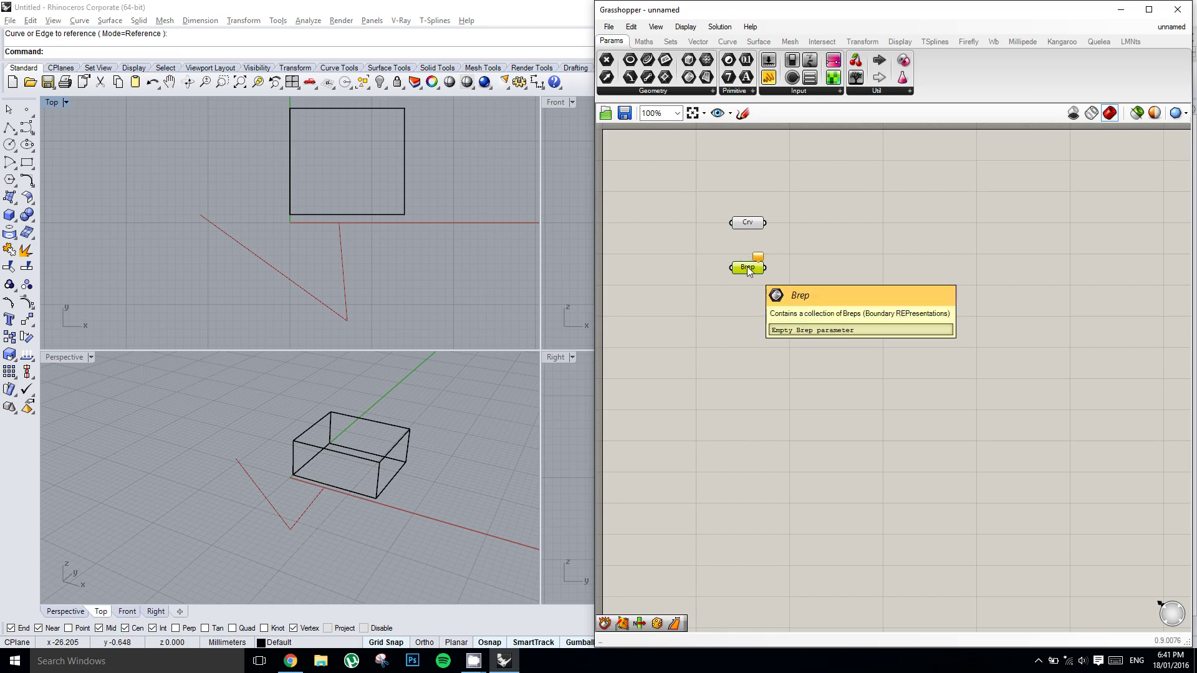
pyautogui.rightClick(749, 272)
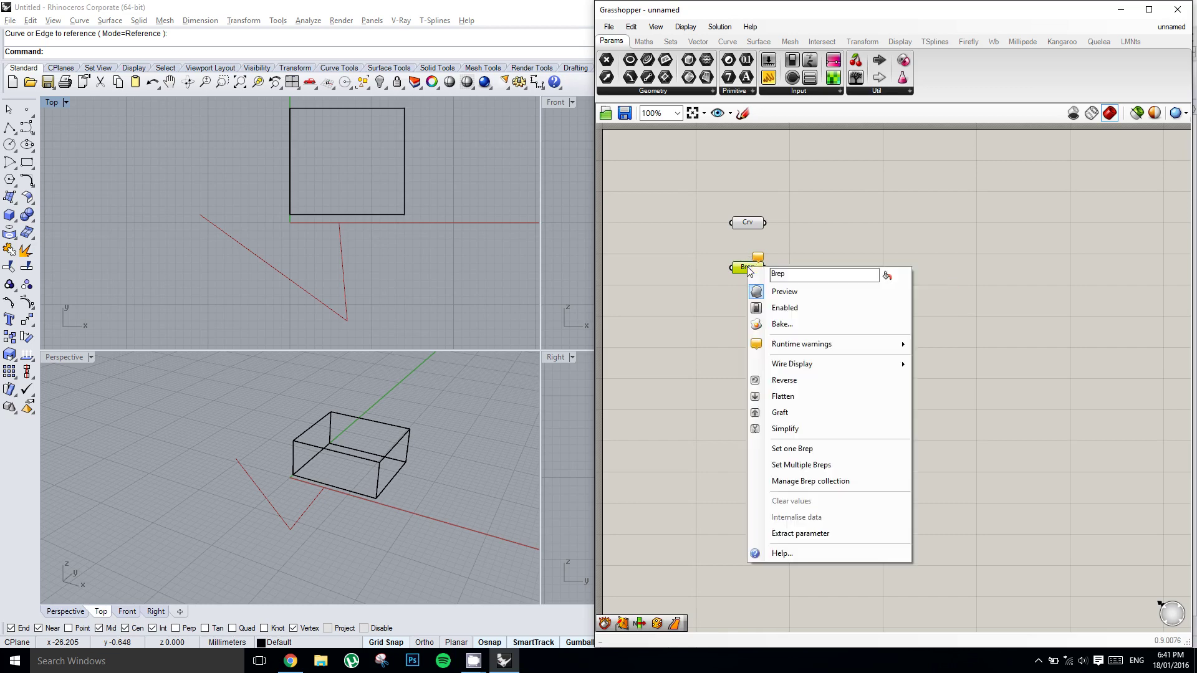
pyautogui.click(794, 449)
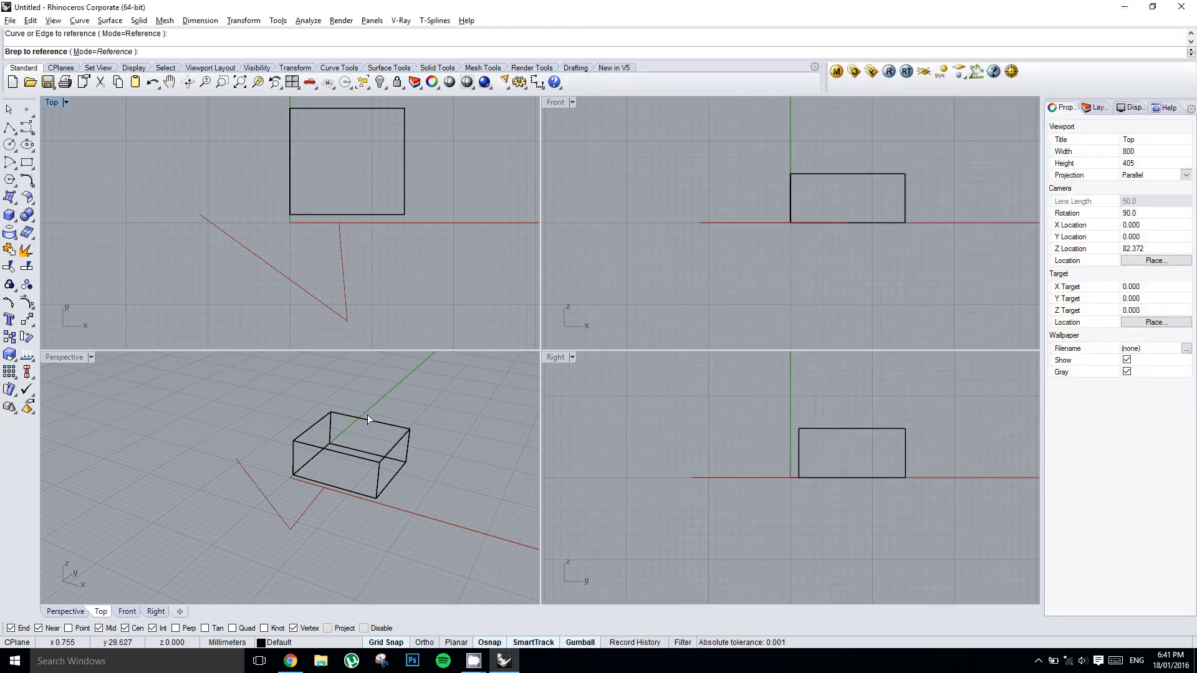
pyautogui.click(365, 418)
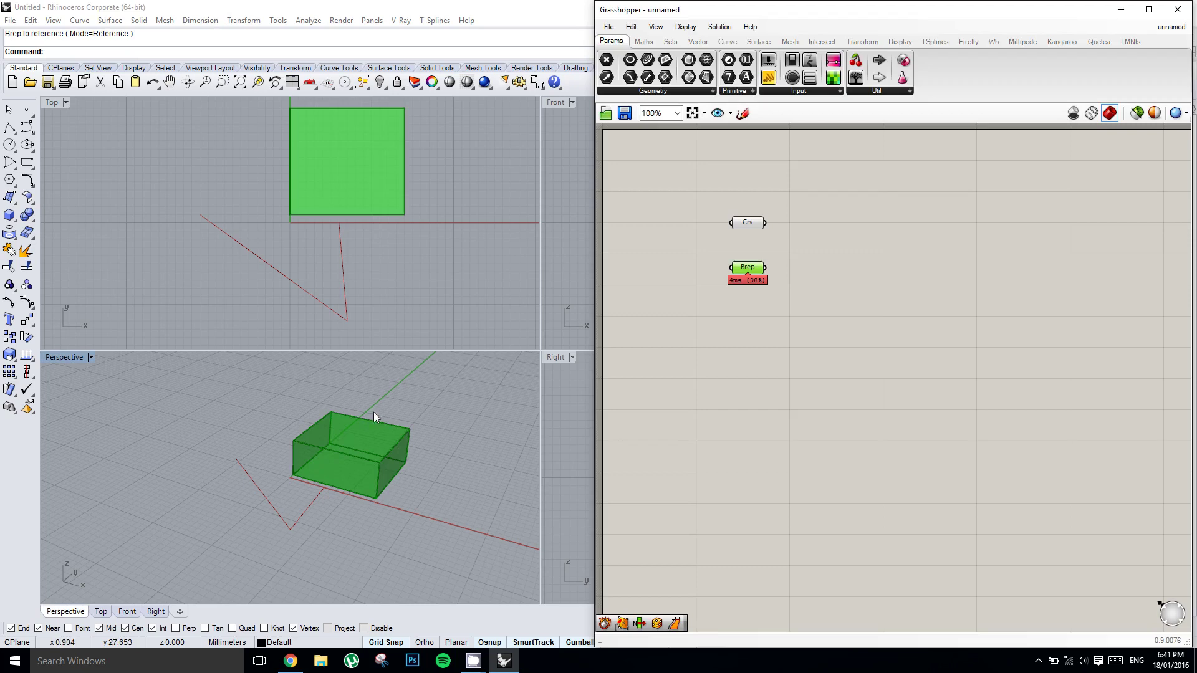
pyautogui.click(791, 293)
pyautogui.moveTo(805, 297); pyautogui.dragTo(685, 157)
# - Delete the Crv and Brep parameters and remove all objects from the Rhino scene
pyautogui.press('Delete')
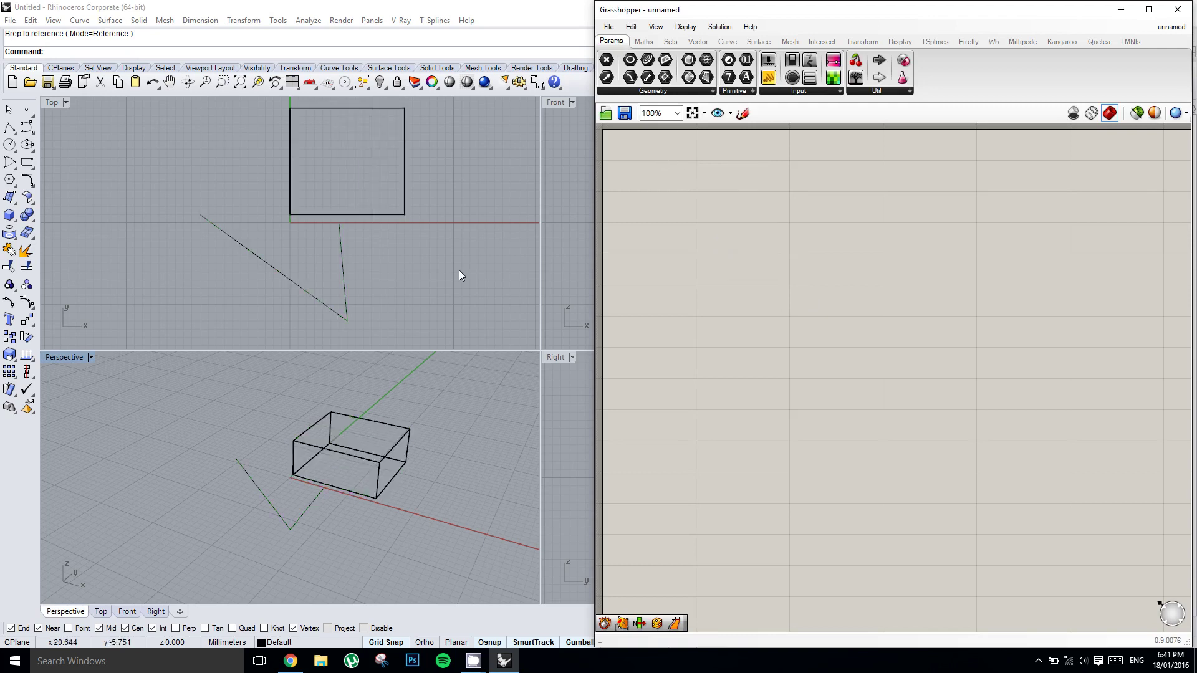
pyautogui.click(425, 251)
pyautogui.hotkey('ctrl', 'a')
pyautogui.press('Delete')
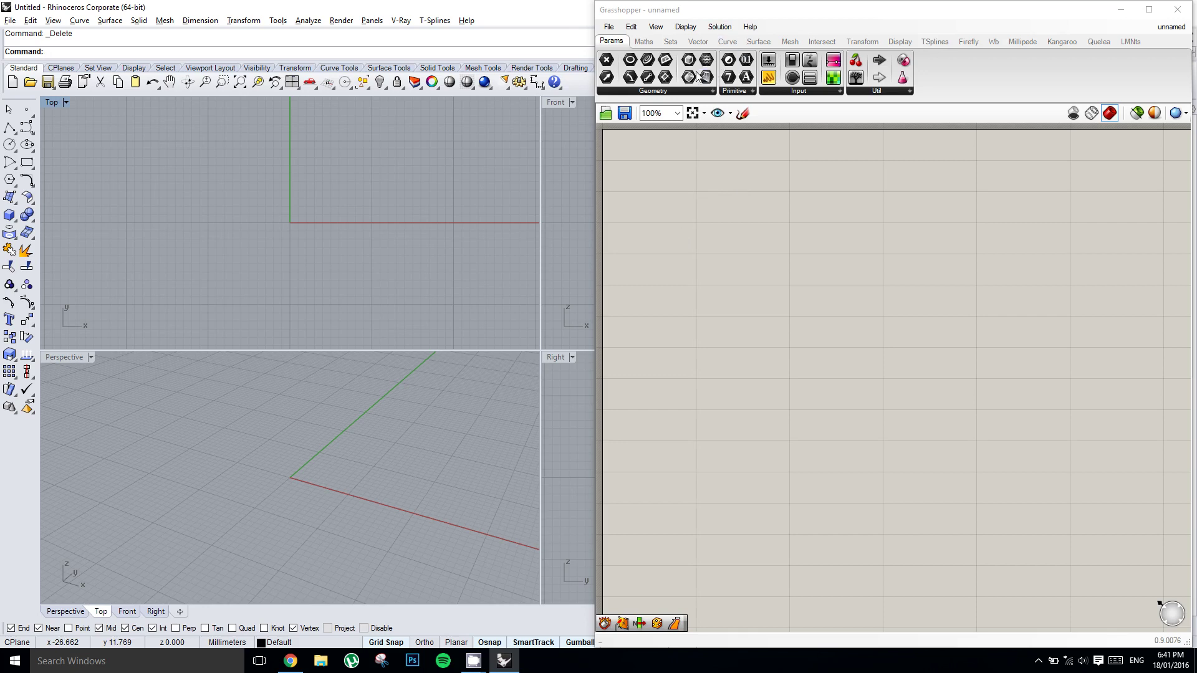
# - Place Mesh, Srf, Boolean Toggle and Number Slider components, then delete all four
pyautogui.moveTo(706, 60); pyautogui.dragTo(746, 237)
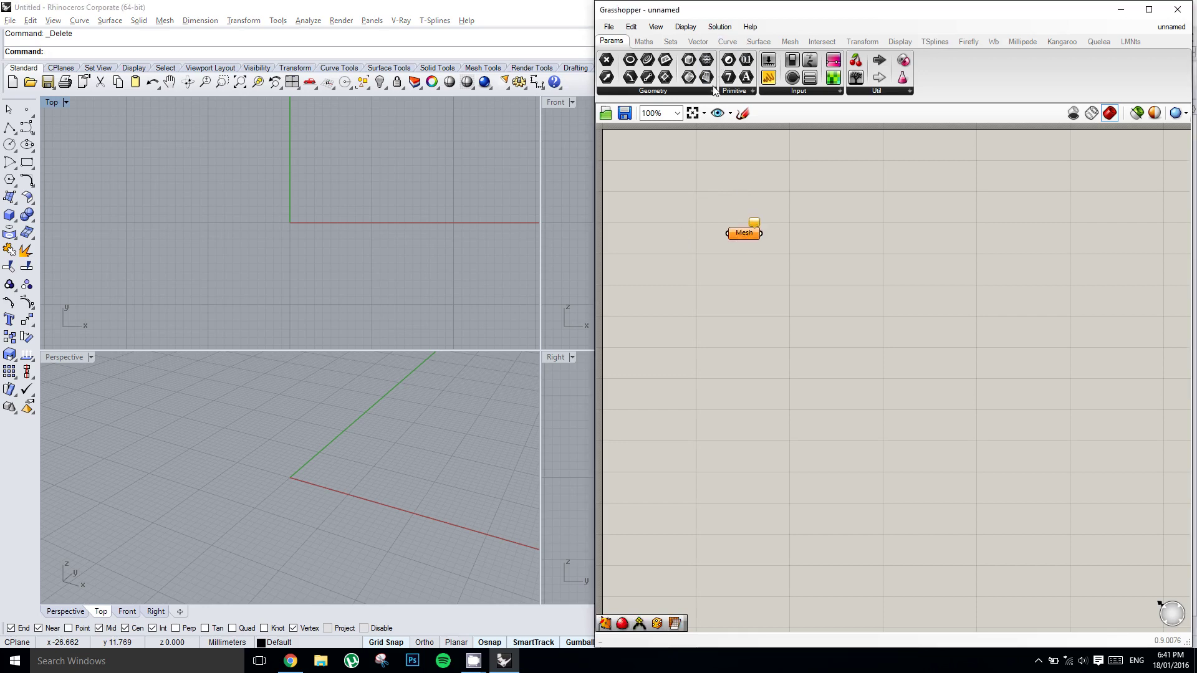
pyautogui.moveTo(795, 192); pyautogui.dragTo(818, 193)
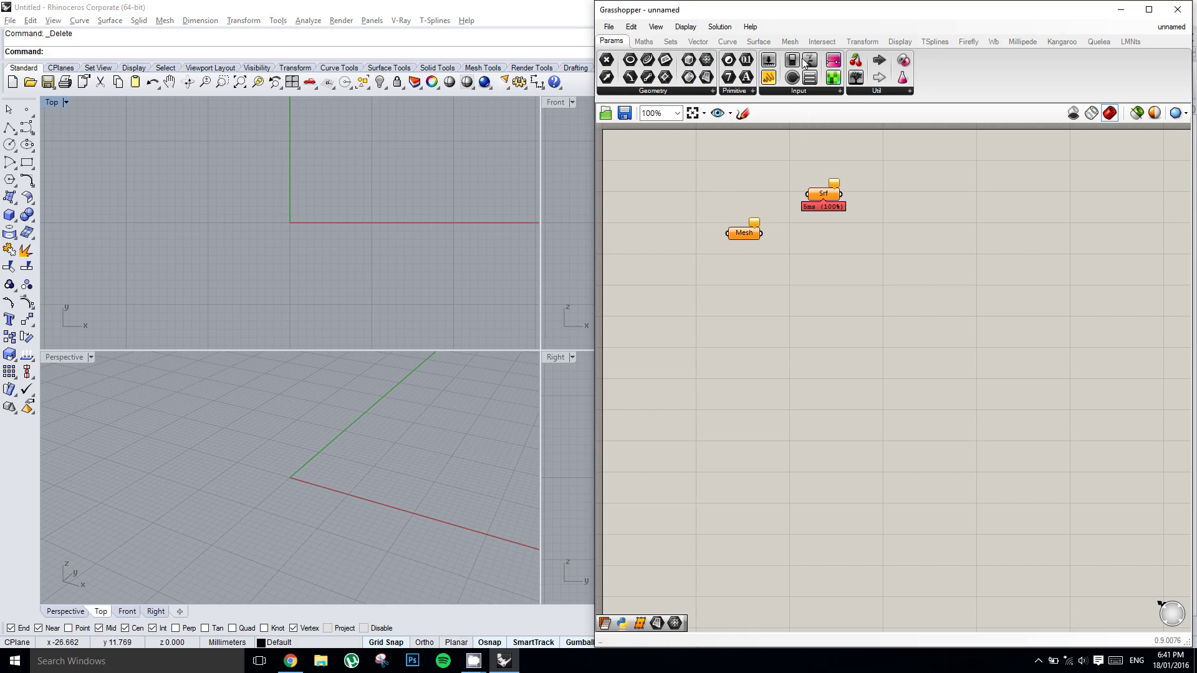
pyautogui.moveTo(792, 60); pyautogui.dragTo(846, 286)
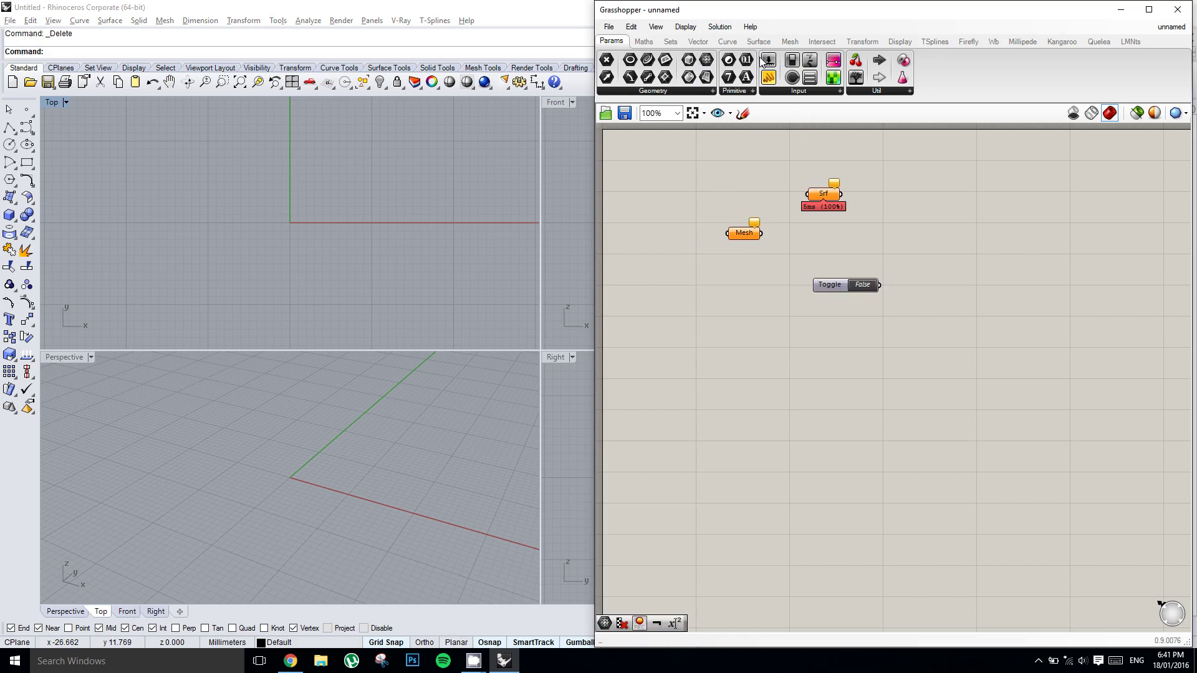
pyautogui.moveTo(769, 60); pyautogui.dragTo(761, 287)
pyautogui.moveTo(876, 349); pyautogui.dragTo(687, 162)
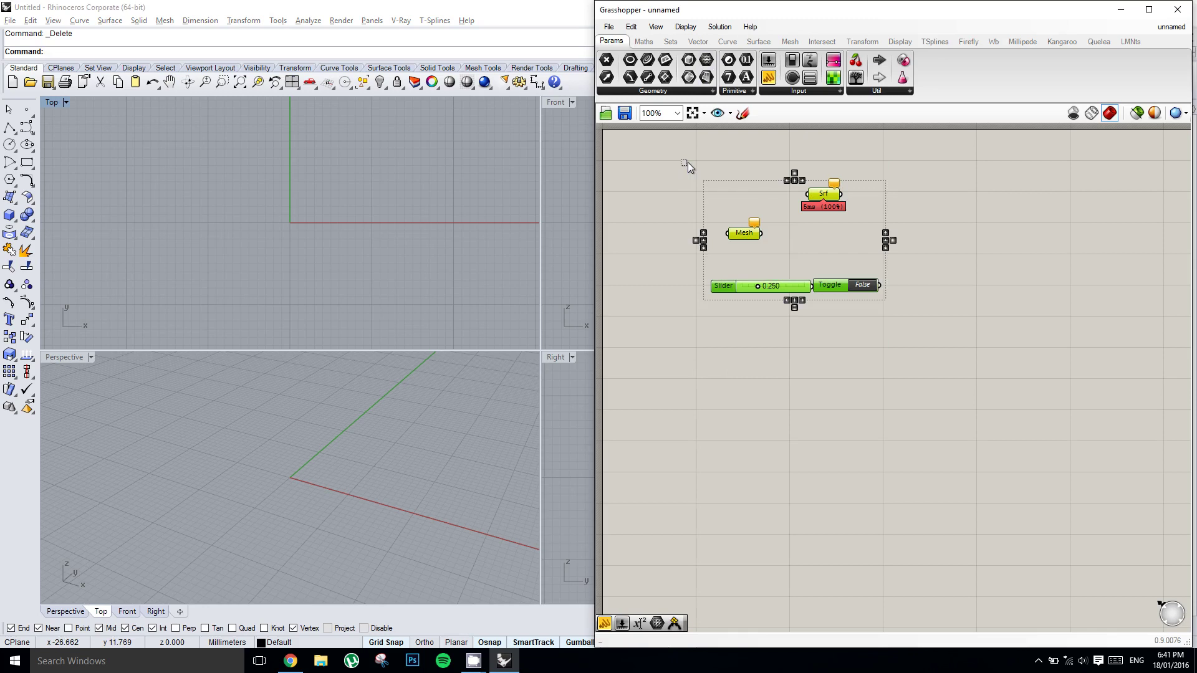
pyautogui.press('Delete')
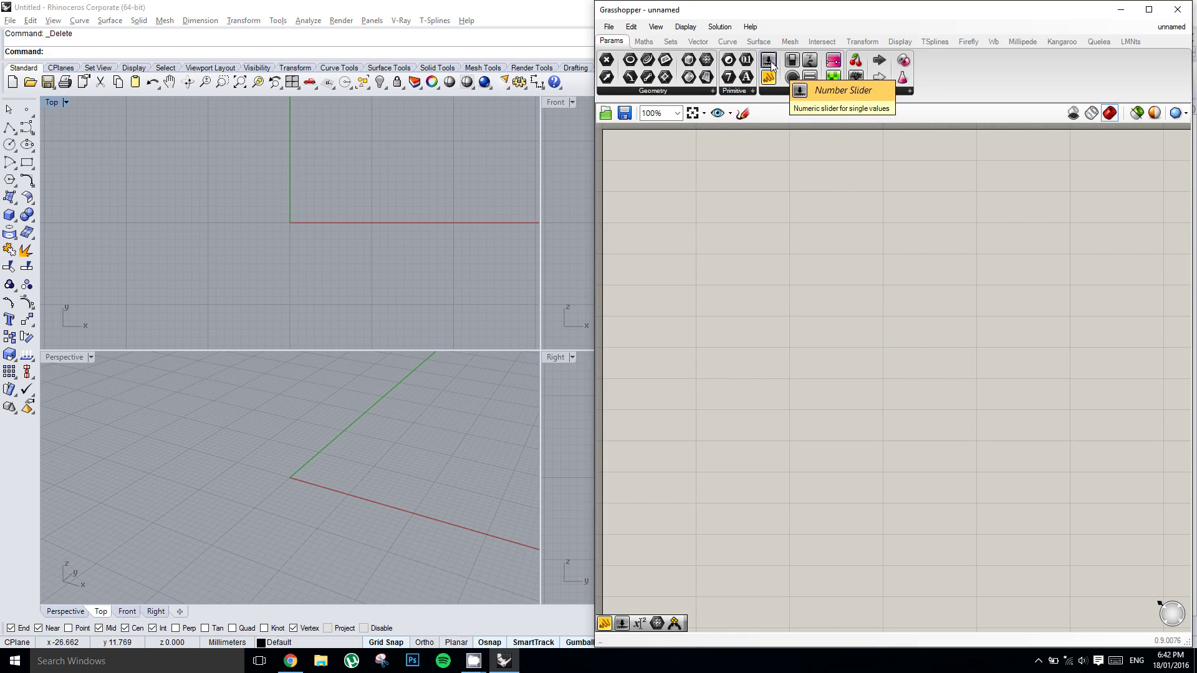
# - Place a new Number Slider on the canvas and drag its value to 1.000
pyautogui.moveTo(771, 64); pyautogui.dragTo(760, 180)
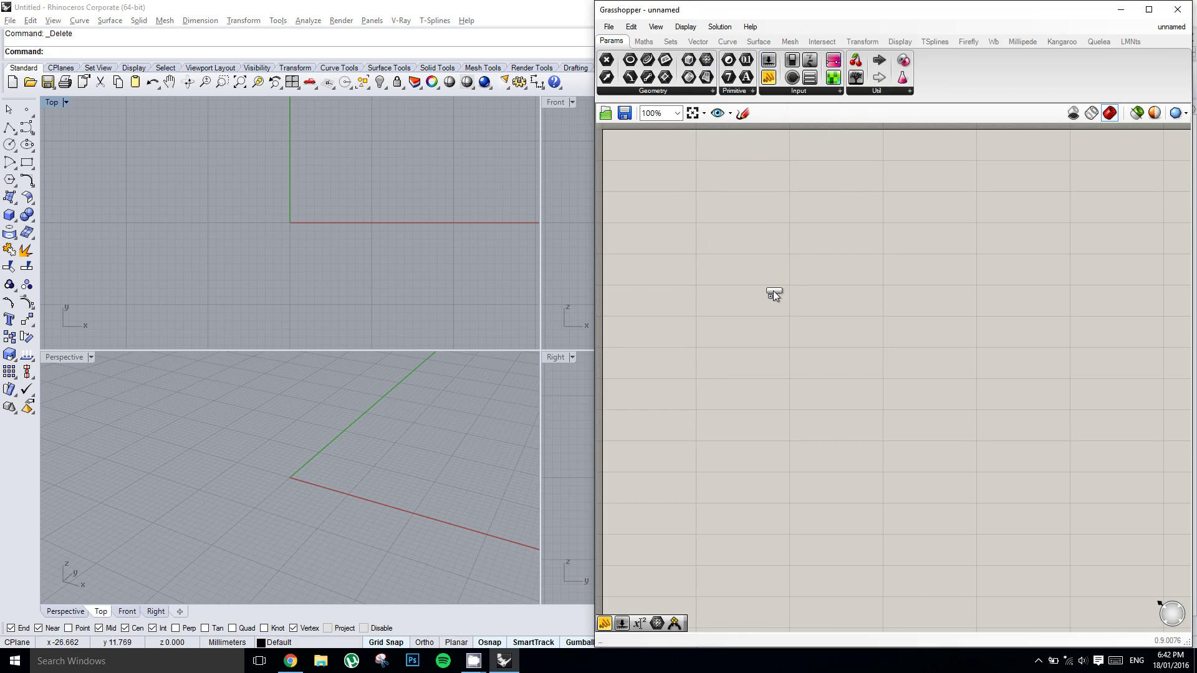
pyautogui.moveTo(773, 290); pyautogui.dragTo(772, 290)
pyautogui.click(740, 294)
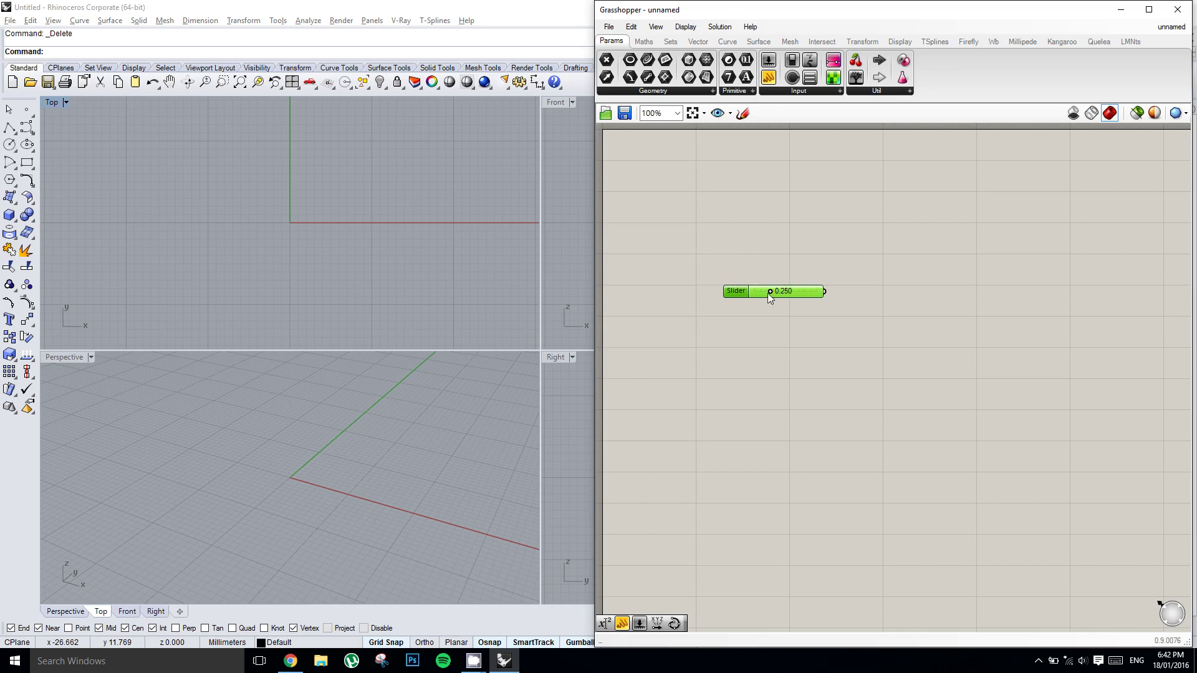
pyautogui.moveTo(770, 291); pyautogui.dragTo(839, 306)
pyautogui.moveTo(745, 299); pyautogui.dragTo(853, 290)
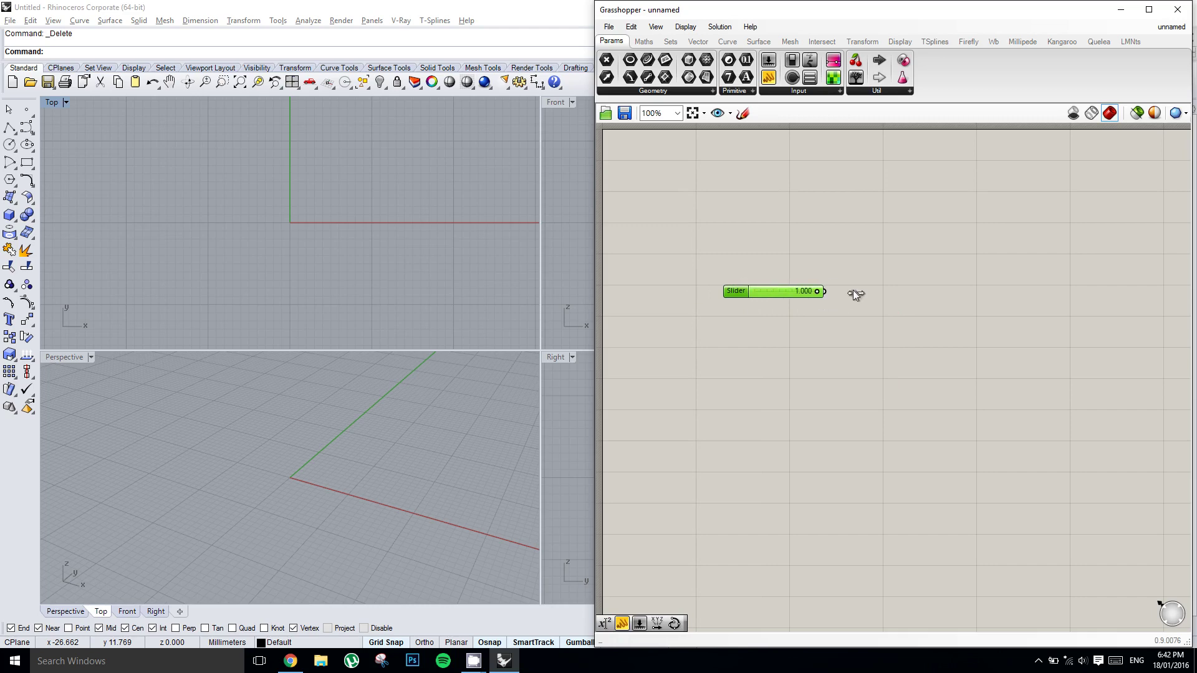
# - Change the slider's domain to Min -10 and Max 10 in its settings
pyautogui.doubleClick(736, 292)
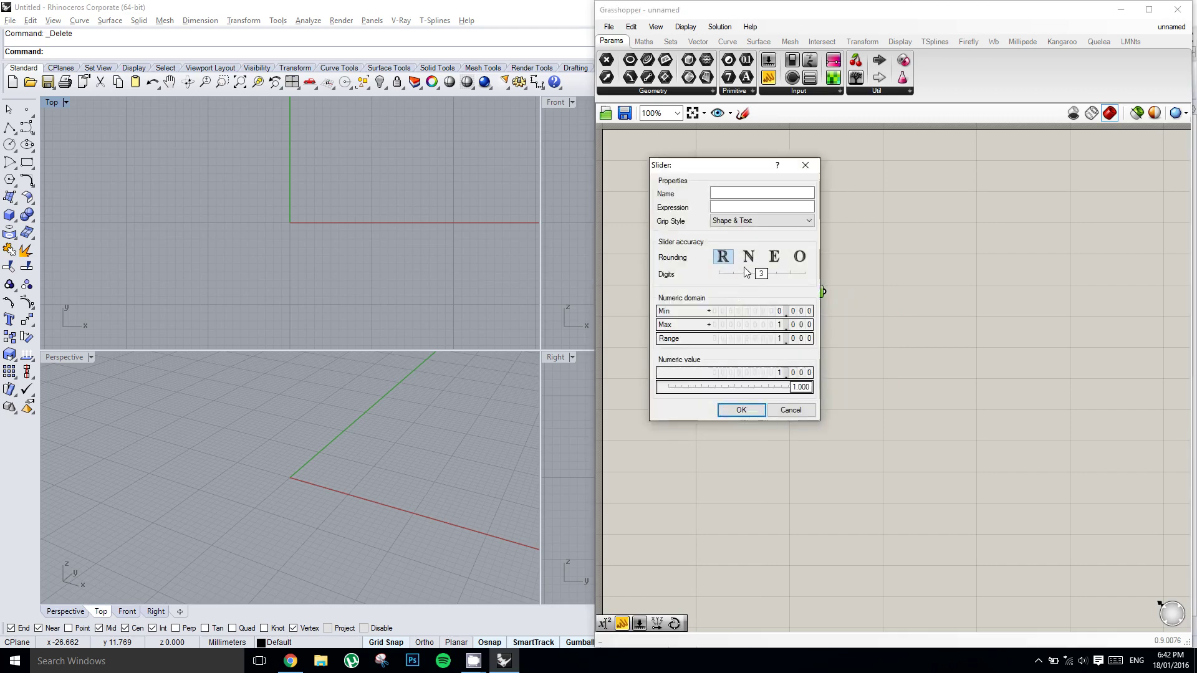
pyautogui.doubleClick(721, 310)
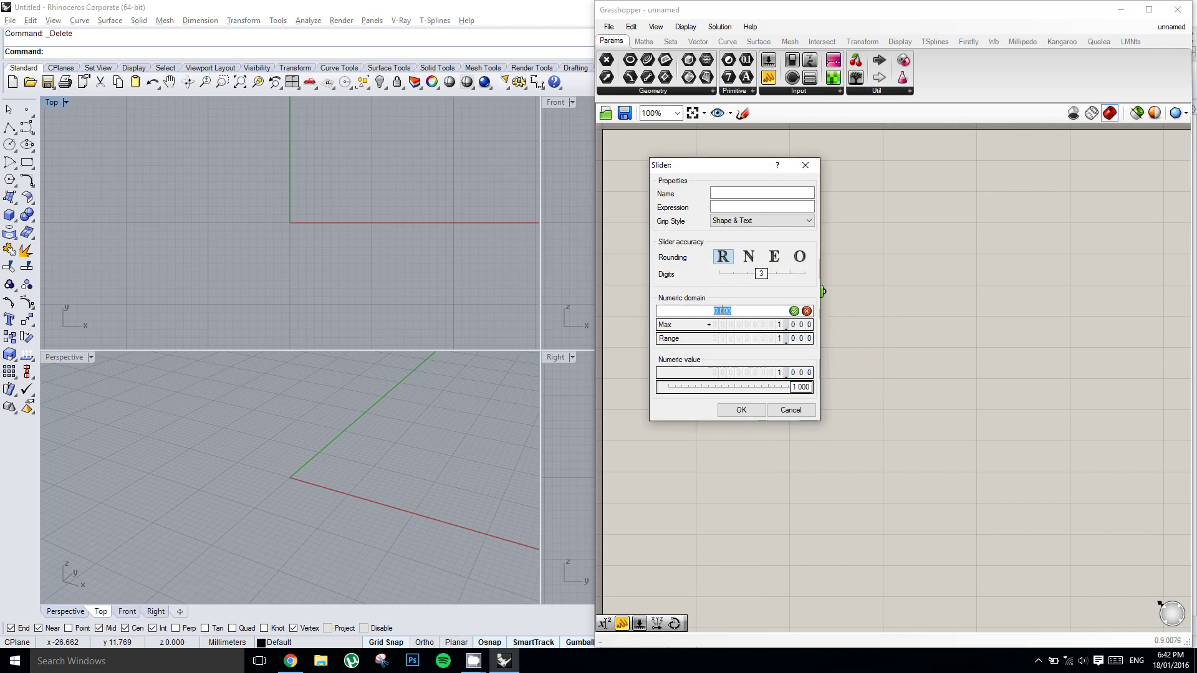
pyautogui.write('-10')
pyautogui.doubleClick(729, 325)
pyautogui.write('10')
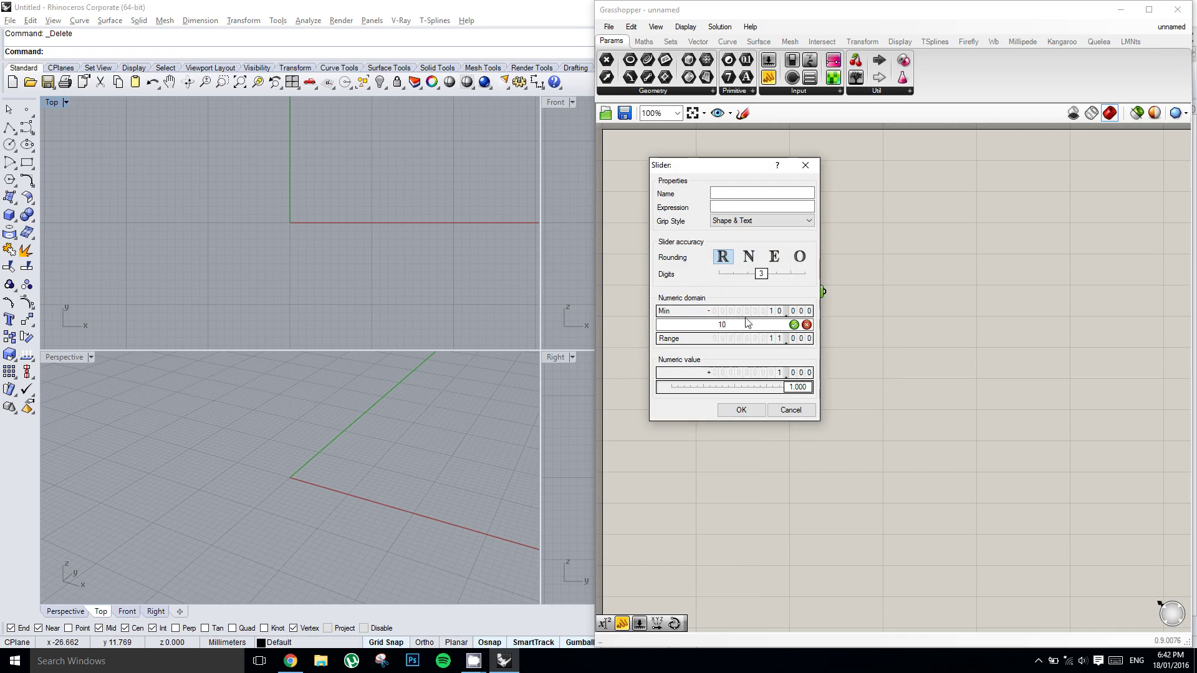
pyautogui.click(794, 325)
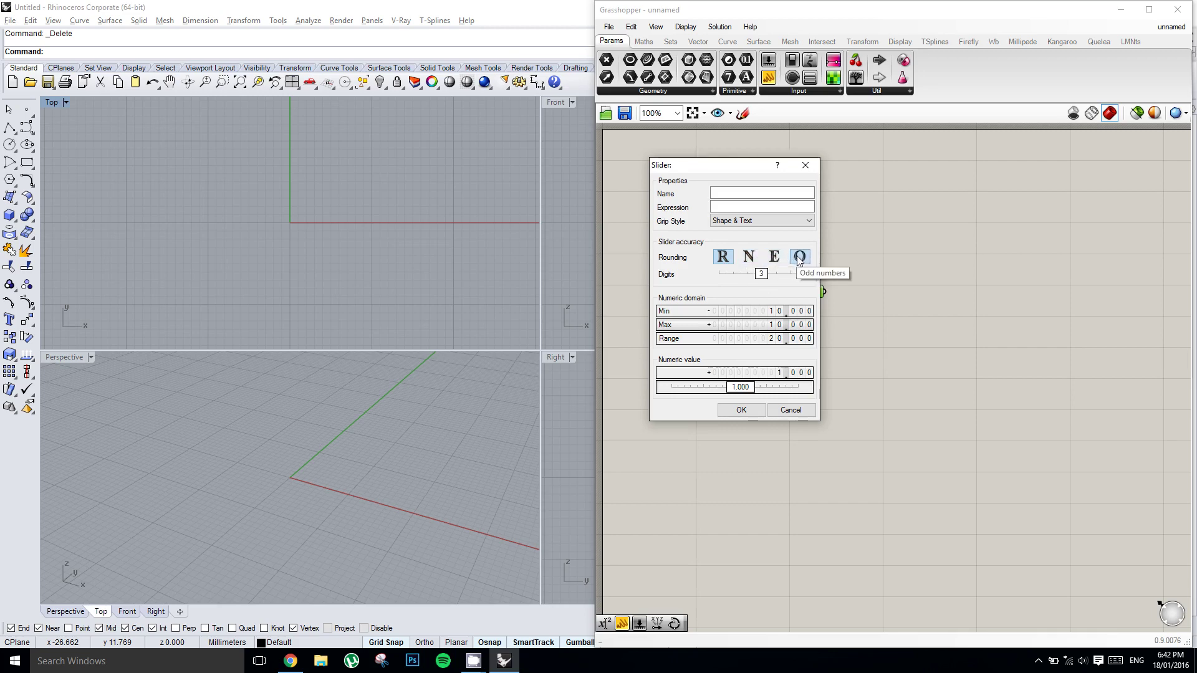
pyautogui.click(747, 411)
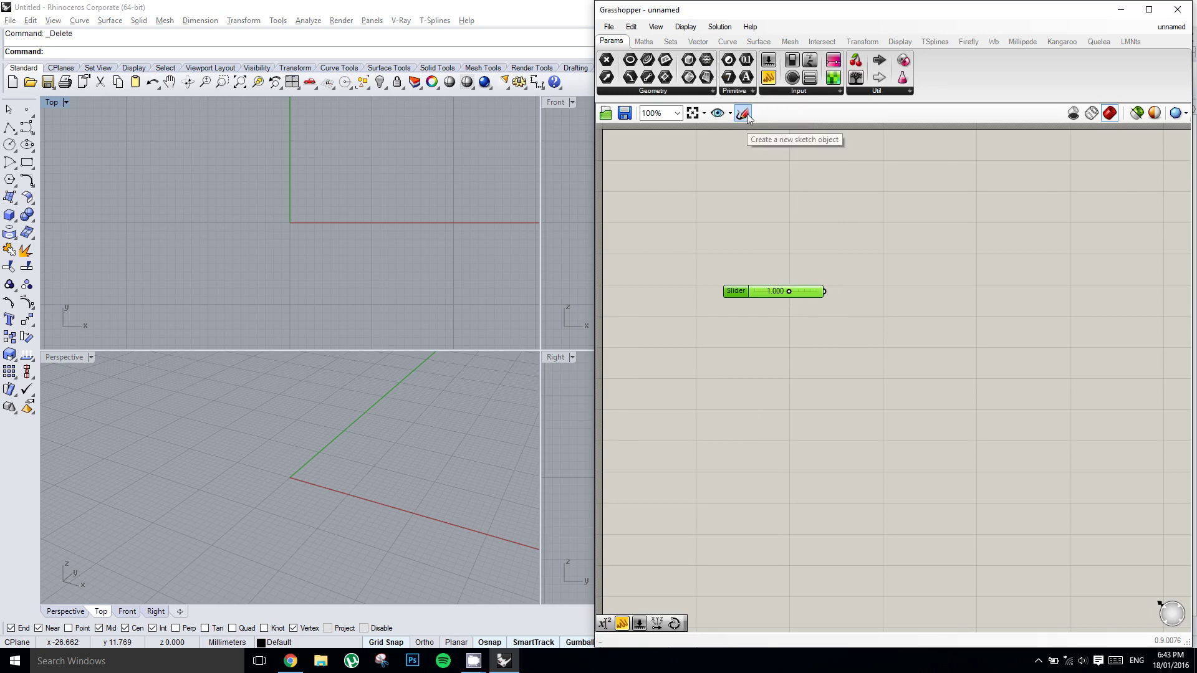
# - Place a Construct Point component from the Vector tab to the right of the slider
pyautogui.click(698, 41)
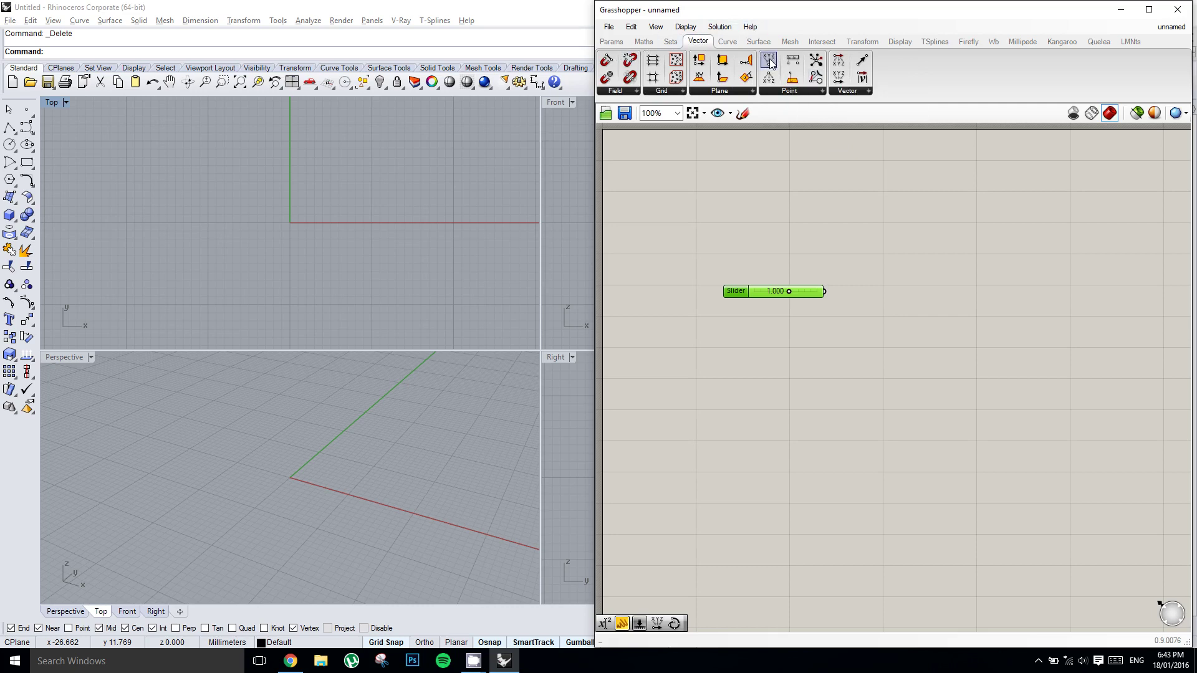
pyautogui.moveTo(771, 63); pyautogui.dragTo(860, 159)
pyautogui.moveTo(911, 316); pyautogui.dragTo(913, 301)
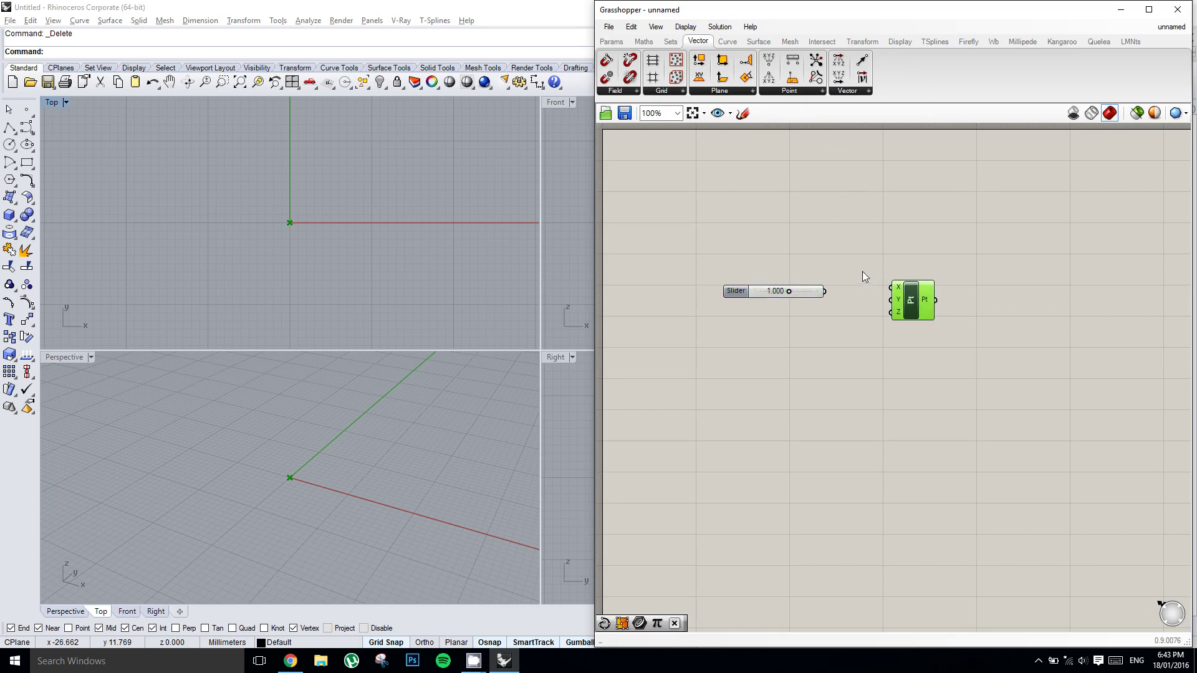
pyautogui.moveTo(863, 276); pyautogui.dragTo(982, 343)
pyautogui.moveTo(903, 293); pyautogui.dragTo(903, 300)
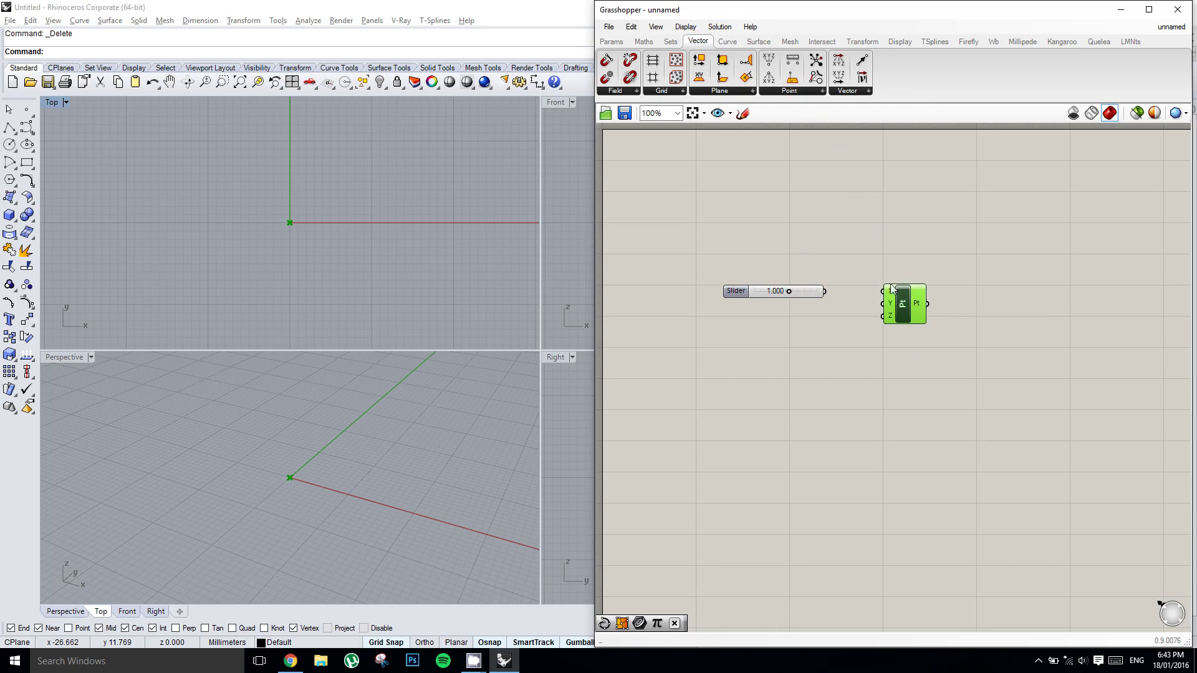
# - Wire the number slider's output into Construct Point's X input
pyautogui.moveTo(892, 289)
pyautogui.moveTo(889, 316)
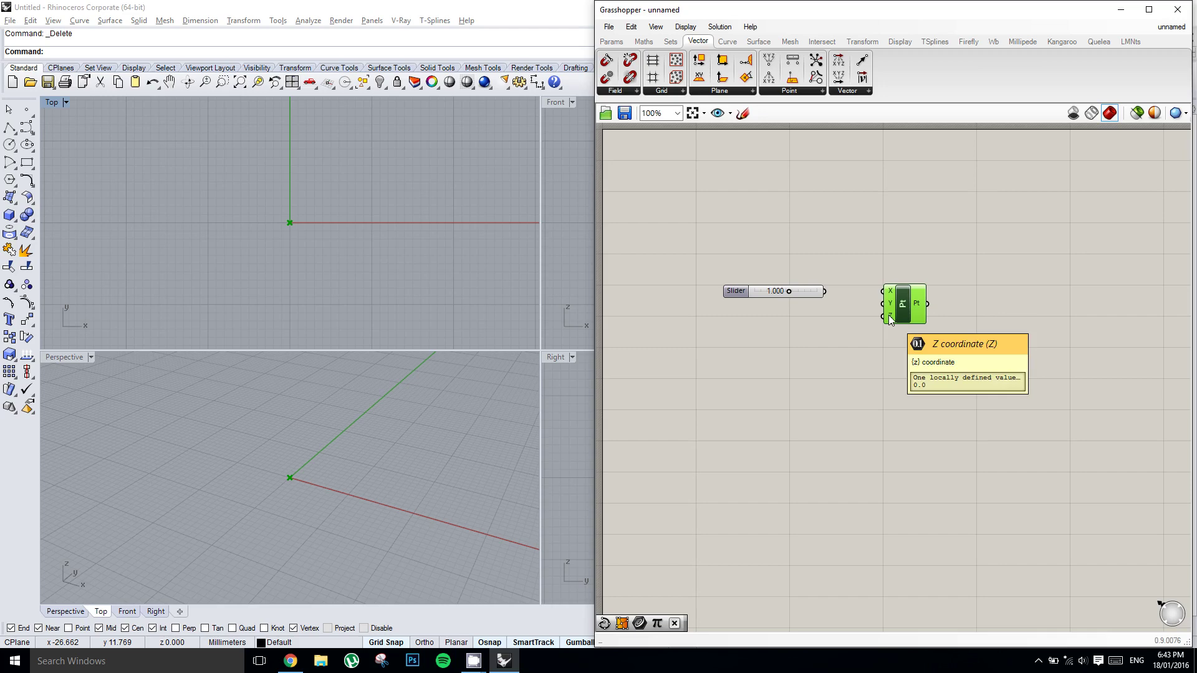
pyautogui.click(878, 246)
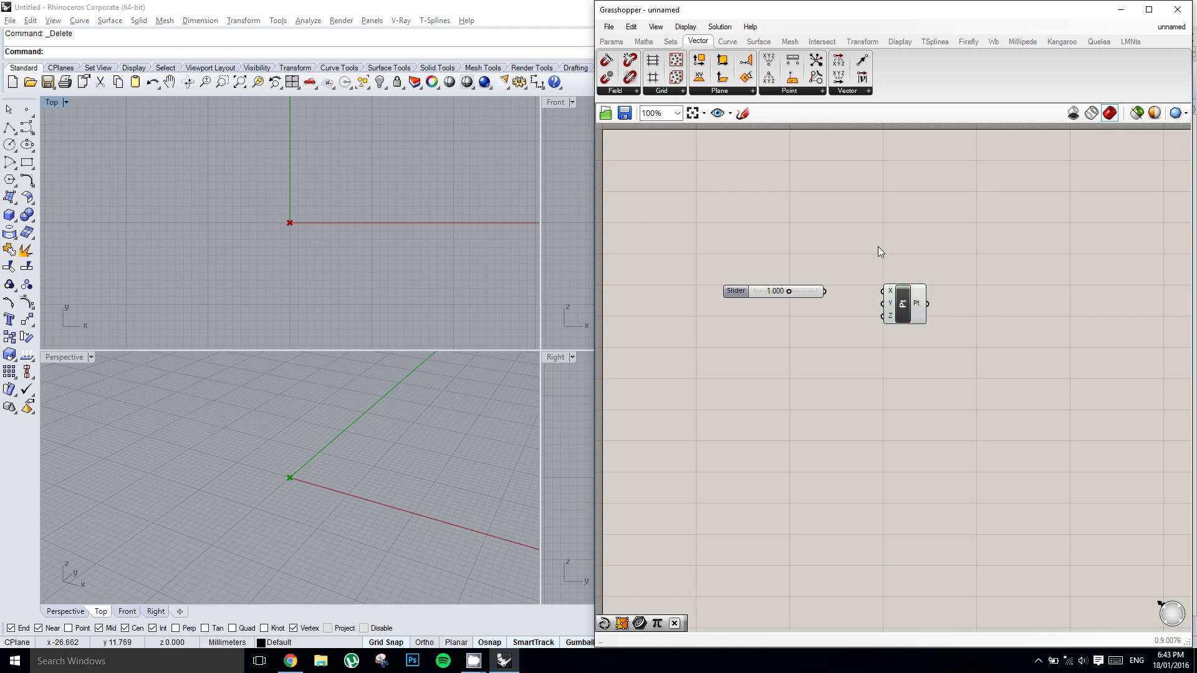
pyautogui.click(817, 291)
pyautogui.moveTo(824, 291); pyautogui.dragTo(889, 298)
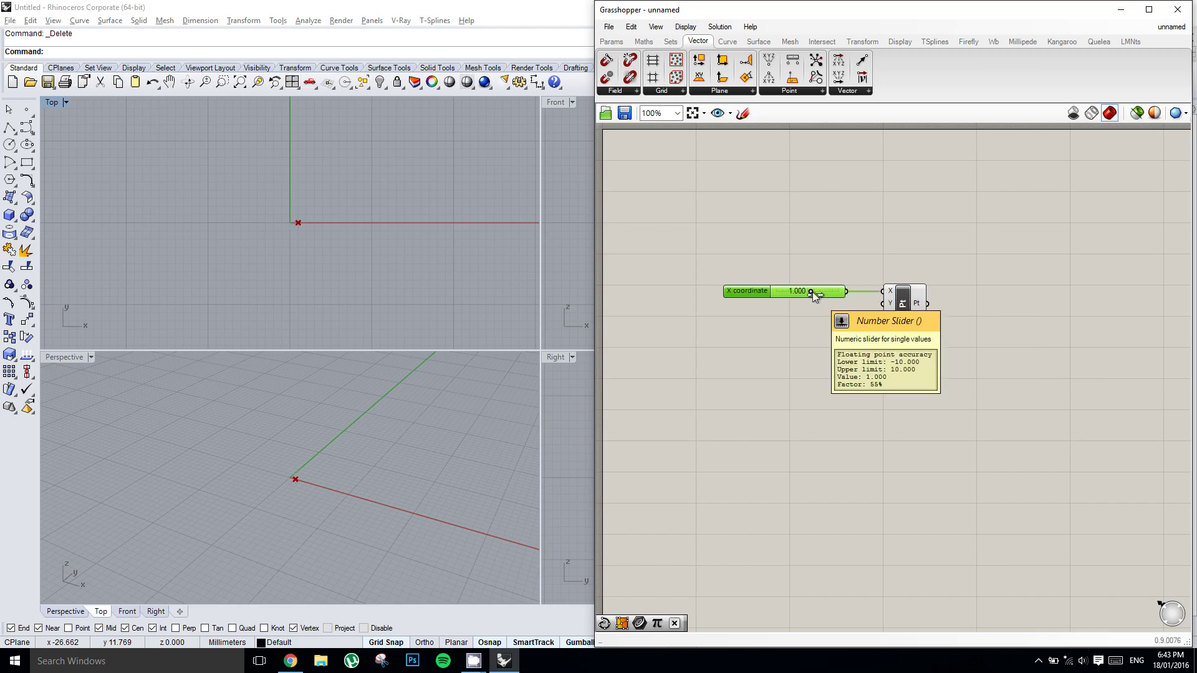
# - Sweep the slider and leave X at -10.000, moving the point left of the origin
pyautogui.moveTo(813, 291); pyautogui.dragTo(765, 297)
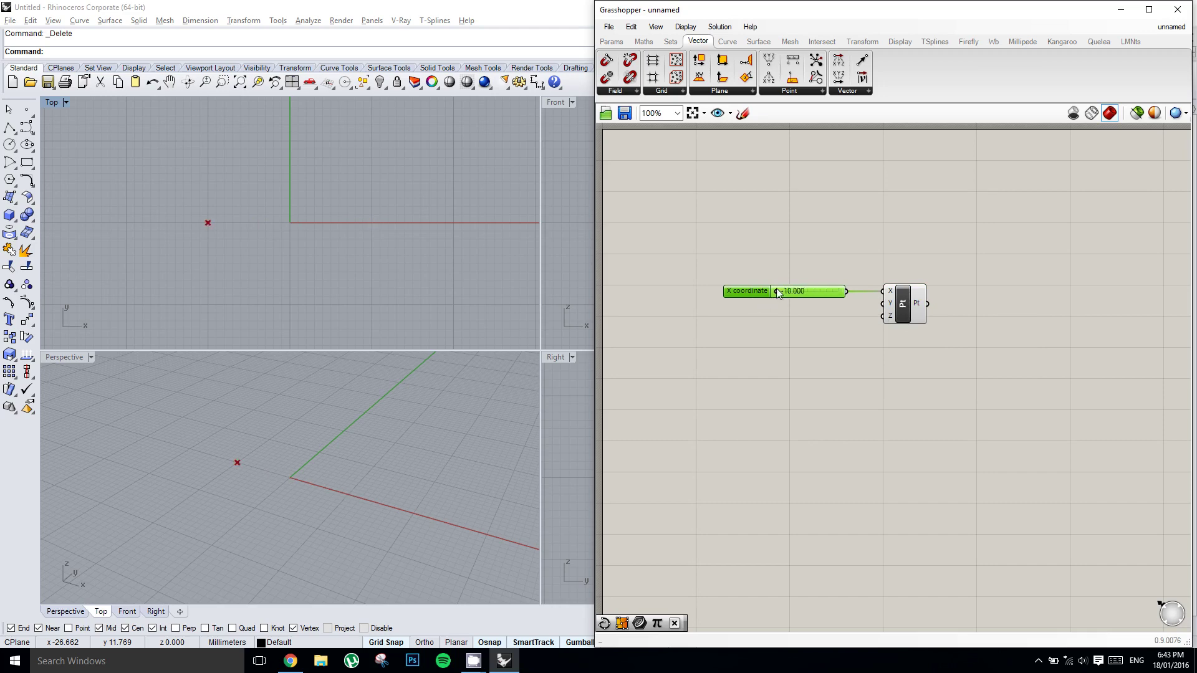
pyautogui.moveTo(777, 294)
pyautogui.mouseDown()
pyautogui.moveTo(860, 289)
pyautogui.moveTo(755, 293)
pyautogui.mouseUp()
pyautogui.click(898, 310)
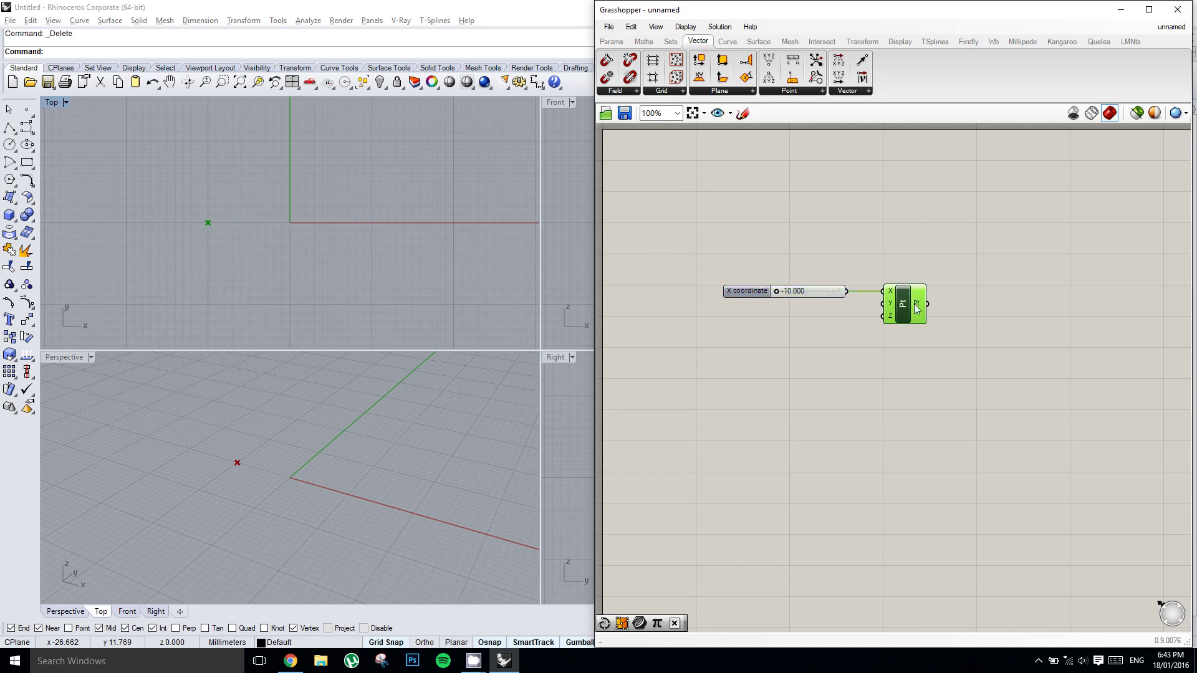
# - Add a Panel holding 5.6 and wire it into Construct Point's Y input
pyautogui.click(611, 41)
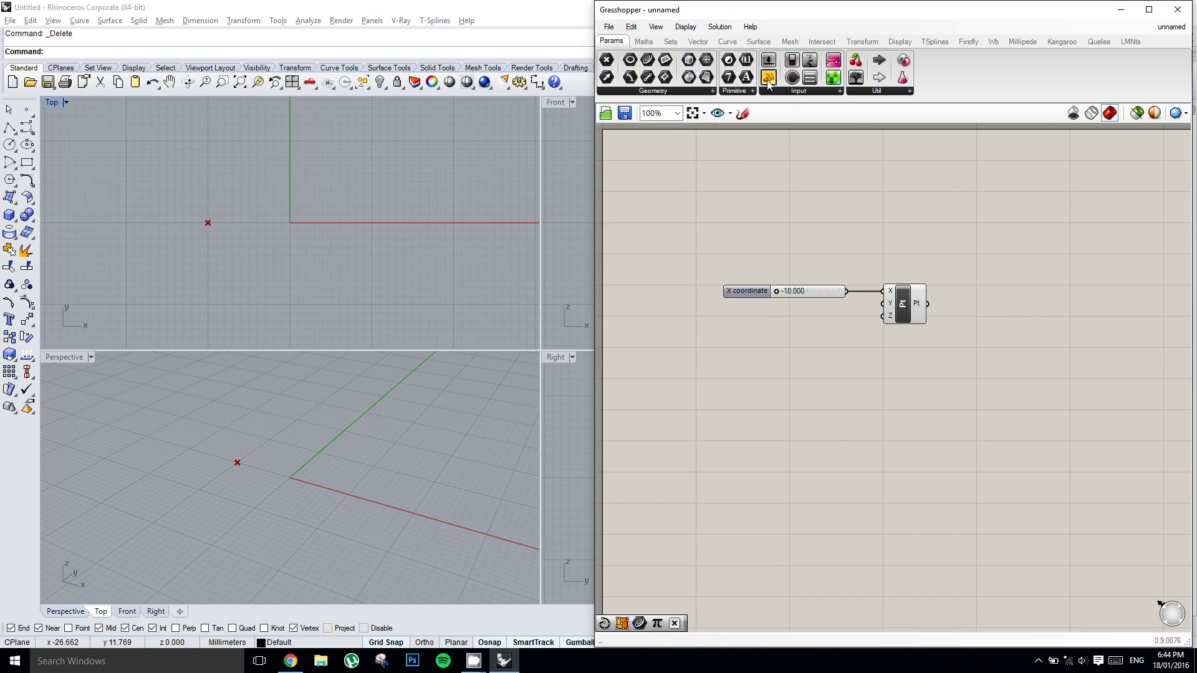
pyautogui.moveTo(768, 79); pyautogui.dragTo(783, 338)
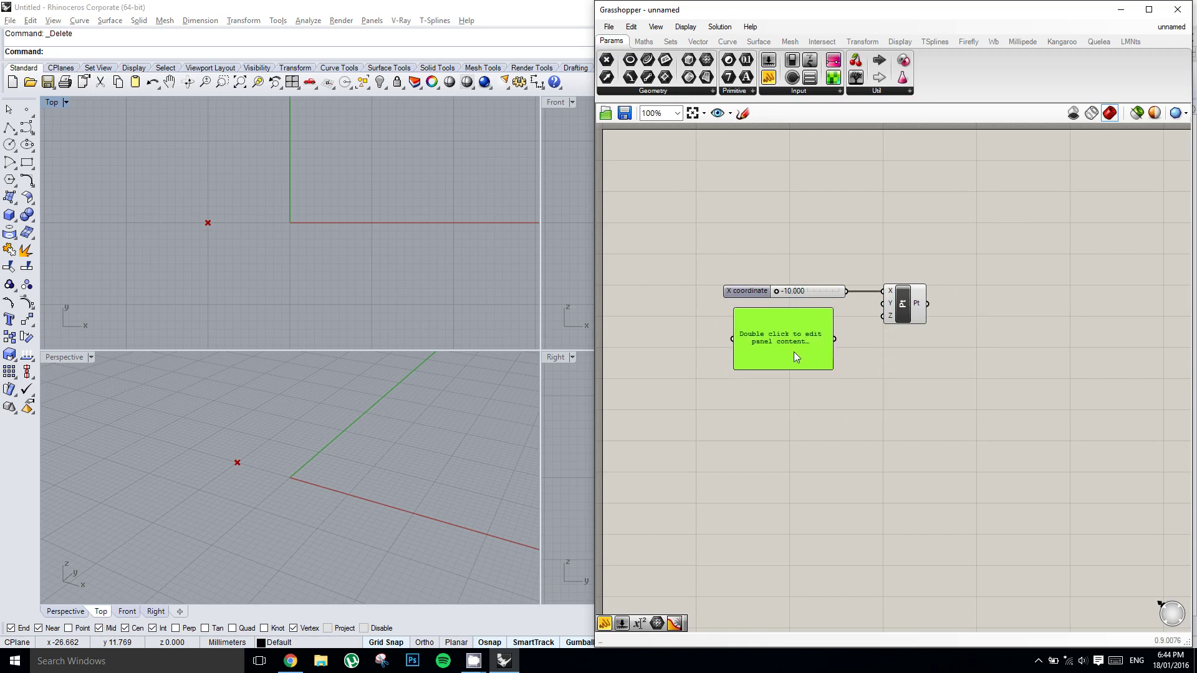
pyautogui.doubleClick(796, 341)
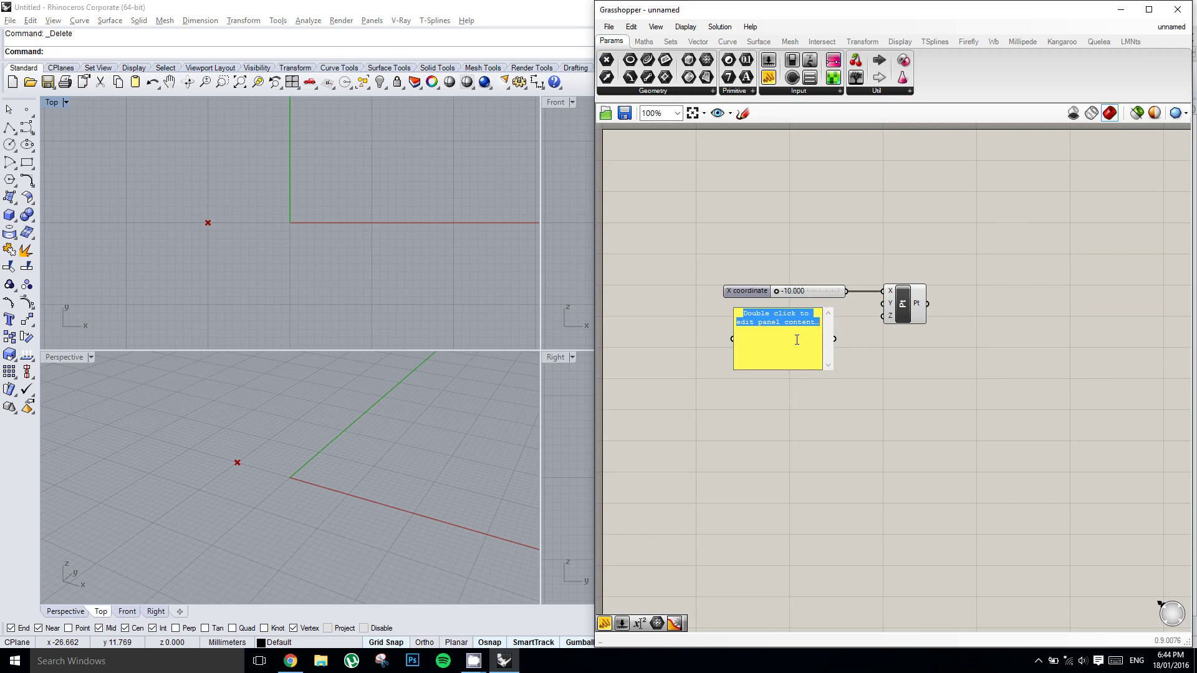
pyautogui.write('5.6')
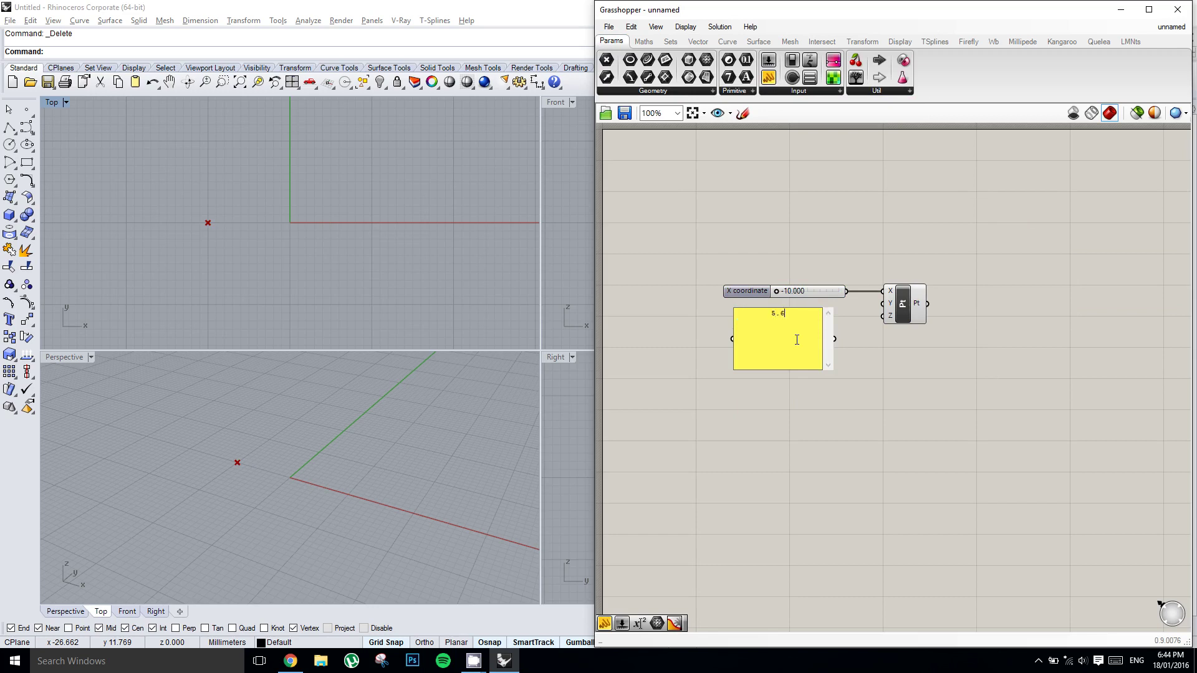
pyautogui.press('Escape')
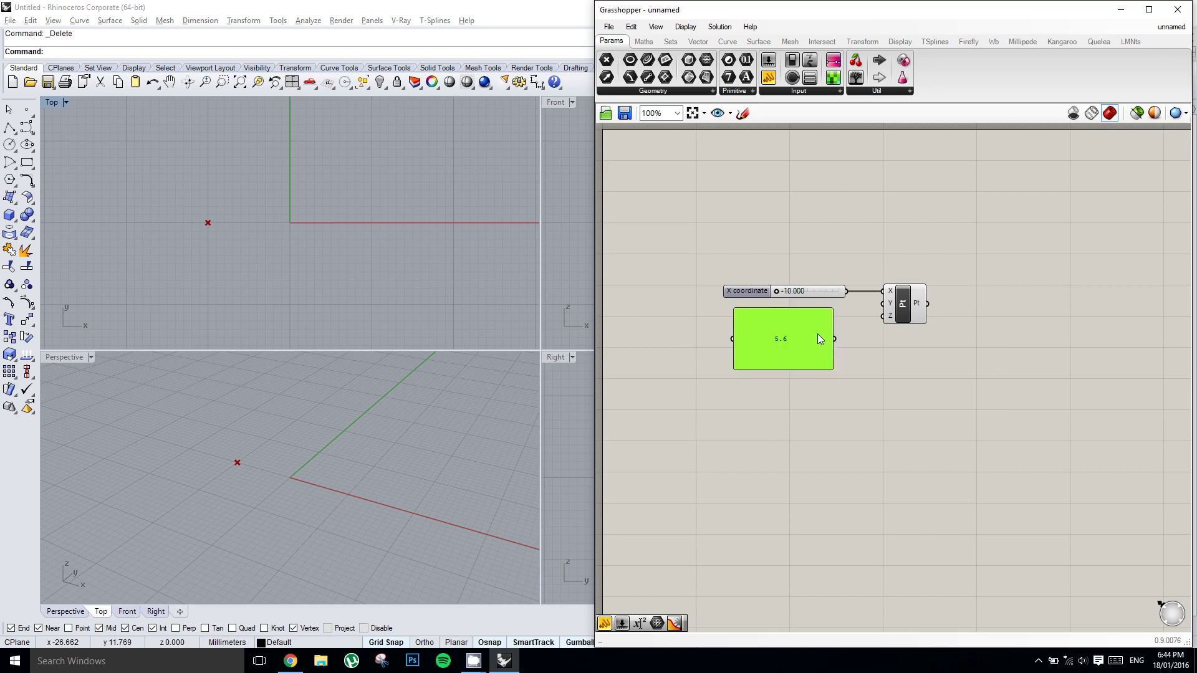
pyautogui.moveTo(837, 339); pyautogui.dragTo(891, 310)
pyautogui.click(906, 315)
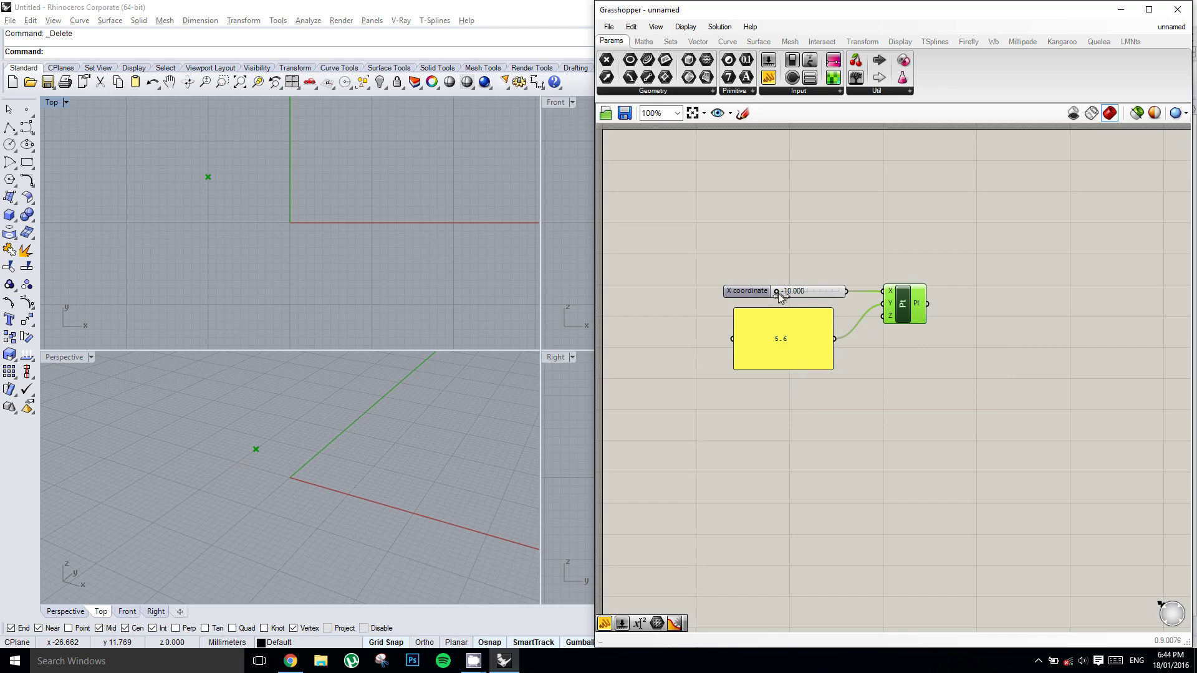
# - Sweep the X slider from -10 to 10 and return it to -10
pyautogui.moveTo(777, 293); pyautogui.dragTo(731, 264)
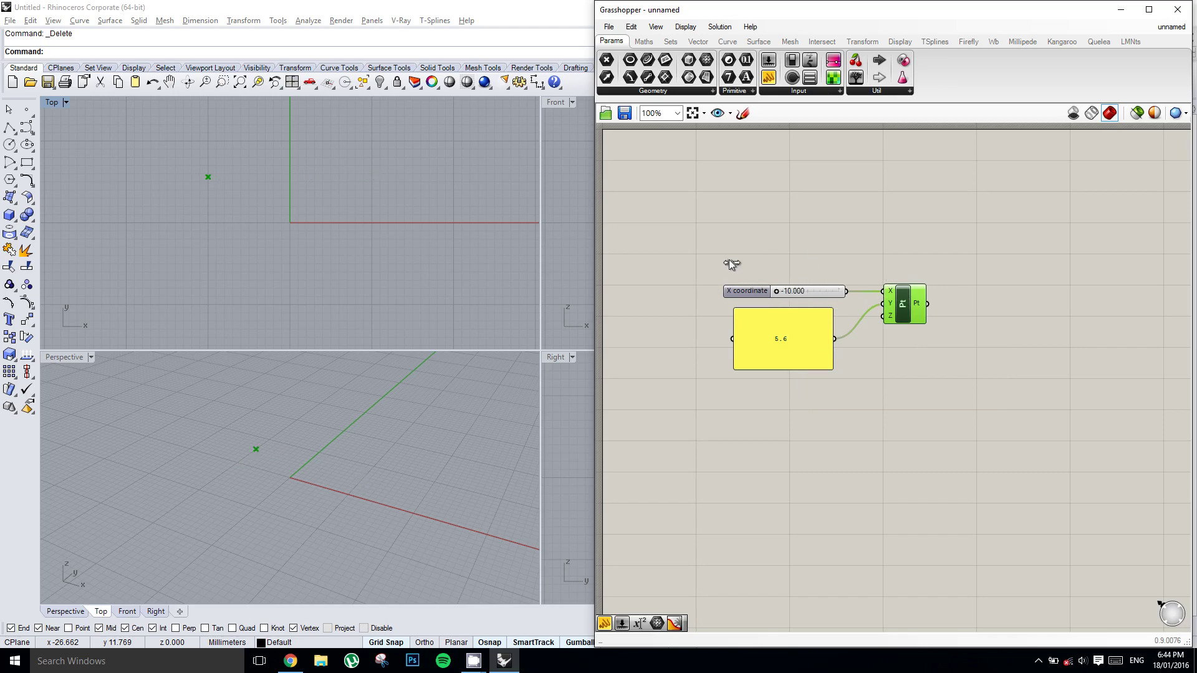
pyautogui.click(780, 338)
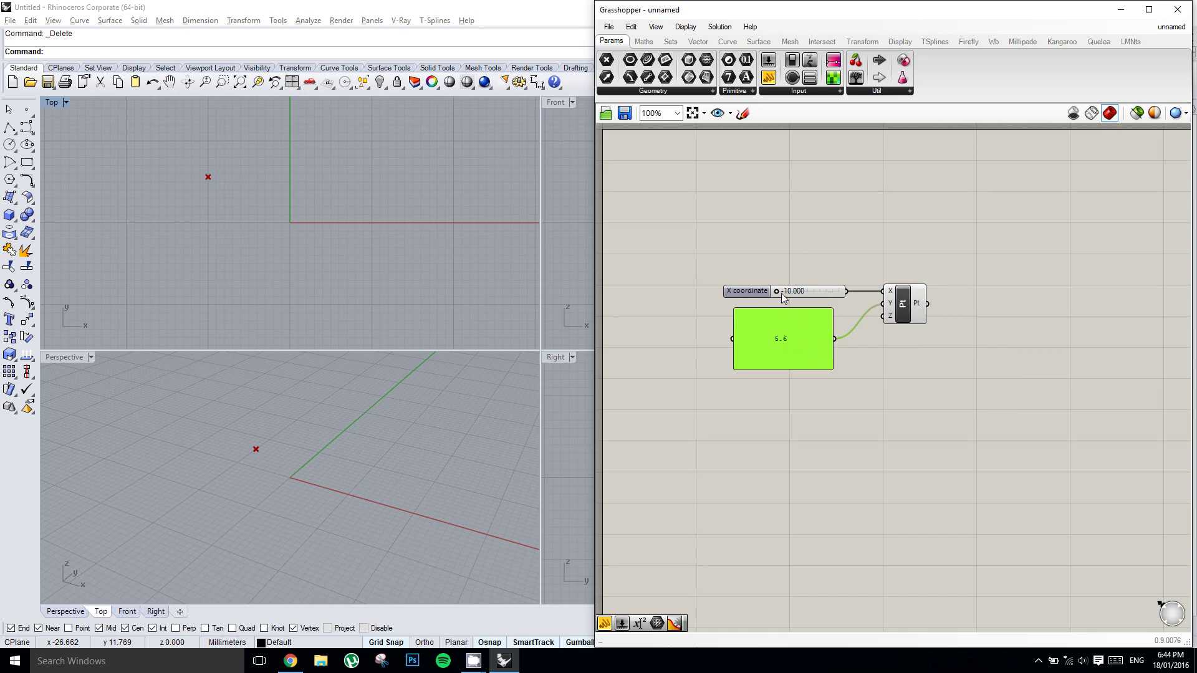
pyautogui.moveTo(777, 291); pyautogui.dragTo(745, 305)
pyautogui.press('Delete')
pyautogui.moveTo(766, 78); pyautogui.dragTo(892, 135)
pyautogui.moveTo(1031, 278); pyautogui.dragTo(1031, 278)
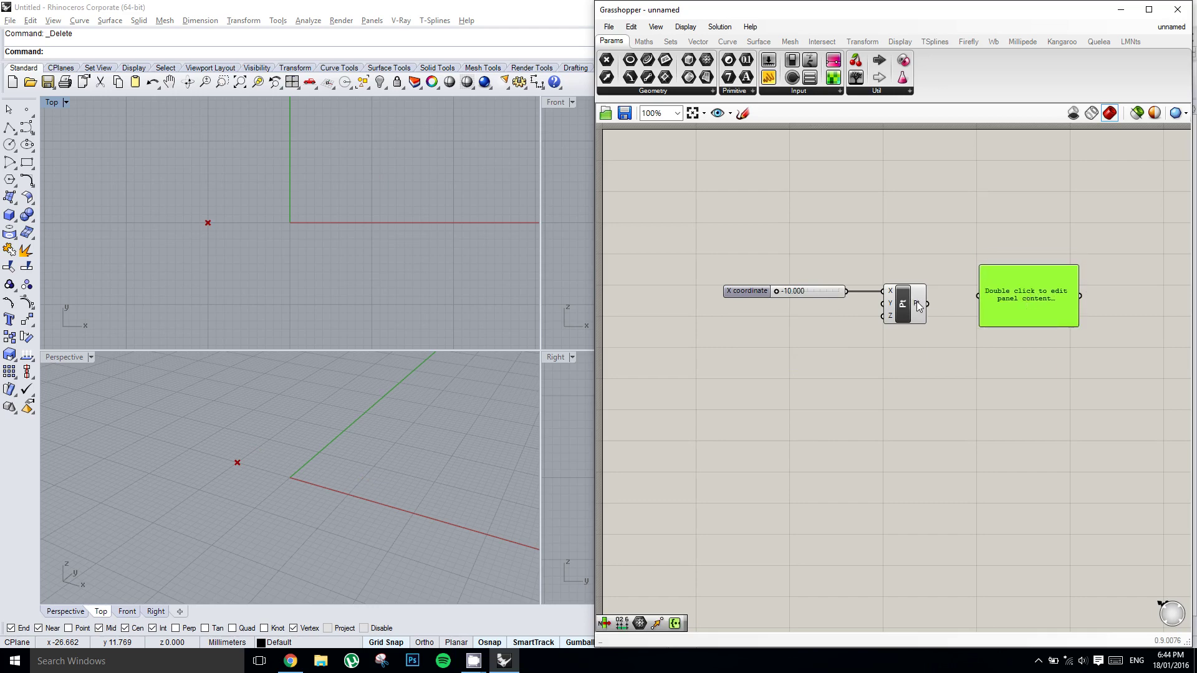
pyautogui.moveTo(928, 304); pyautogui.dragTo(1000, 301)
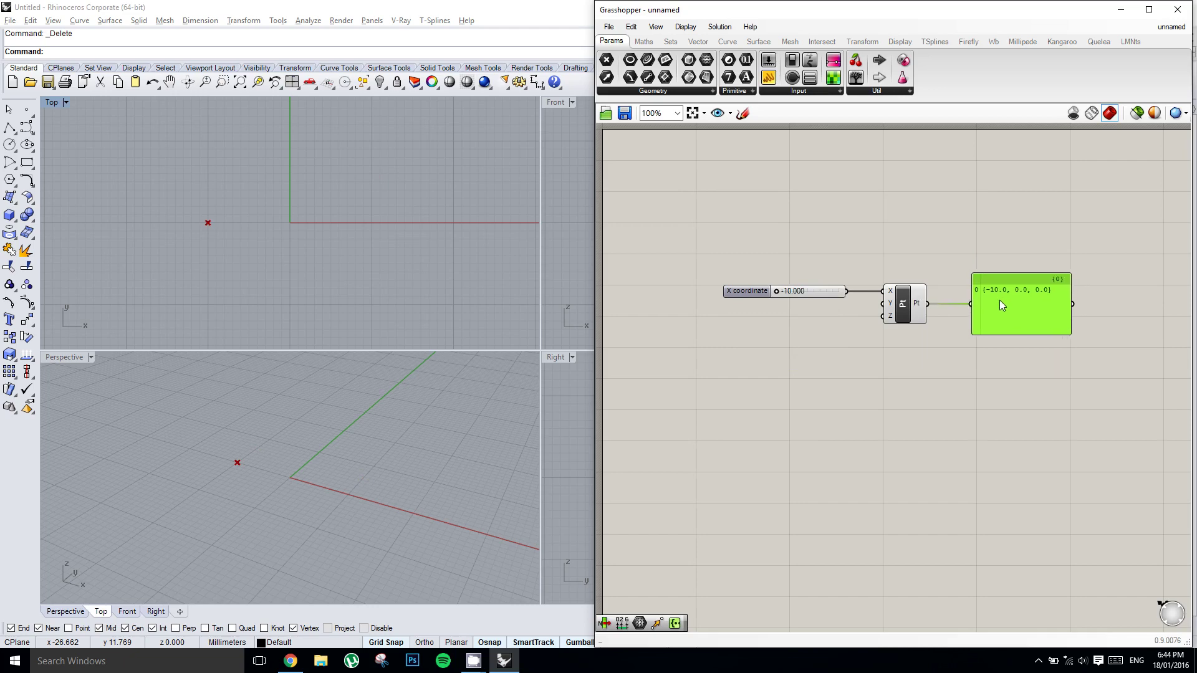
pyautogui.click(957, 269)
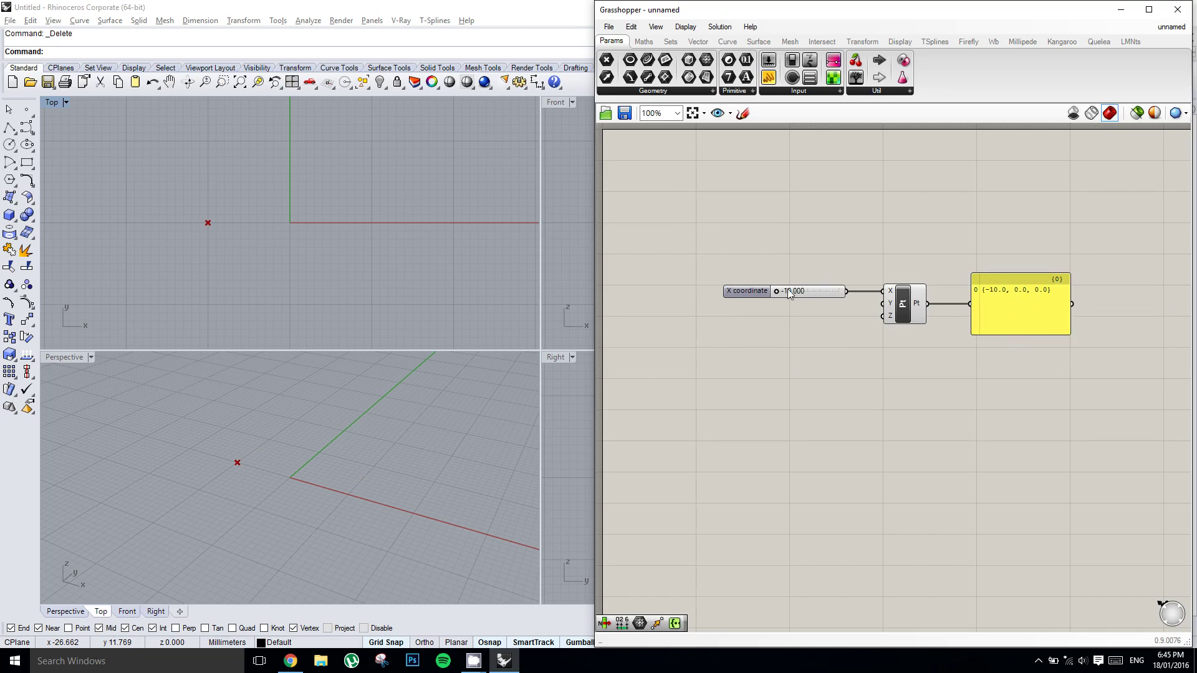
pyautogui.moveTo(780, 292)
pyautogui.mouseDown()
pyautogui.moveTo(820, 294)
pyautogui.moveTo(770, 294)
pyautogui.mouseUp()
# - Duplicate the Construct Point component below the original
pyautogui.click(901, 310)
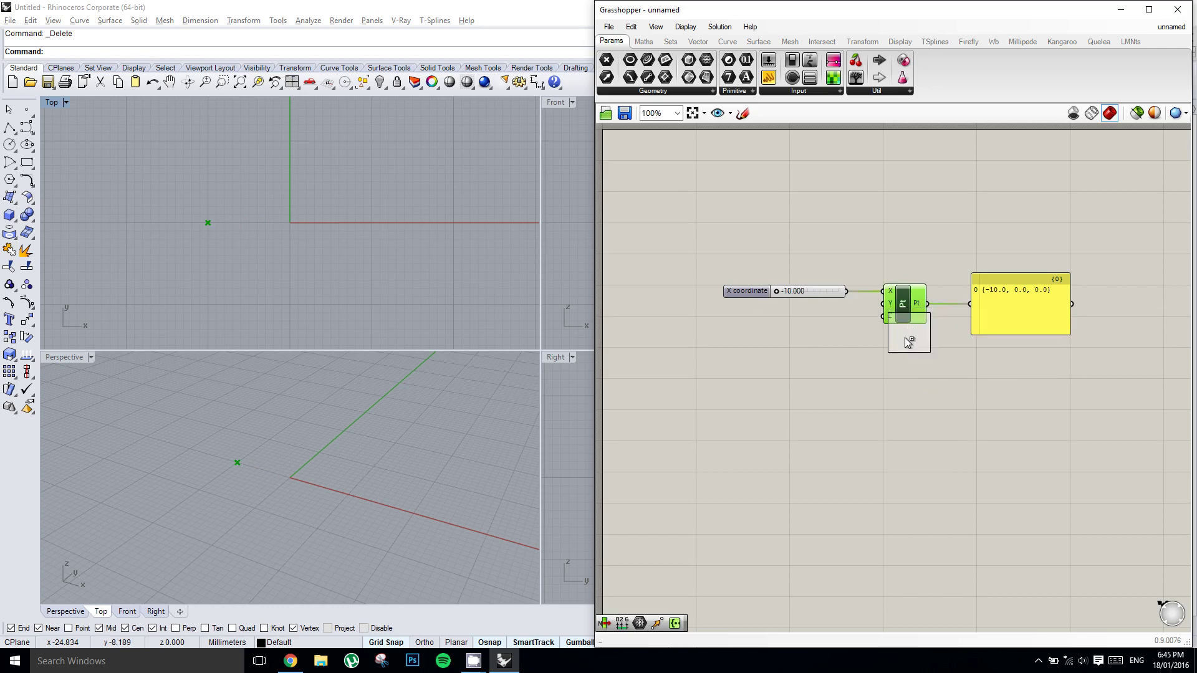
pyautogui.keyDown('alt'); pyautogui.moveTo(909, 343); pyautogui.dragTo(904, 373); pyautogui.keyUp('alt')
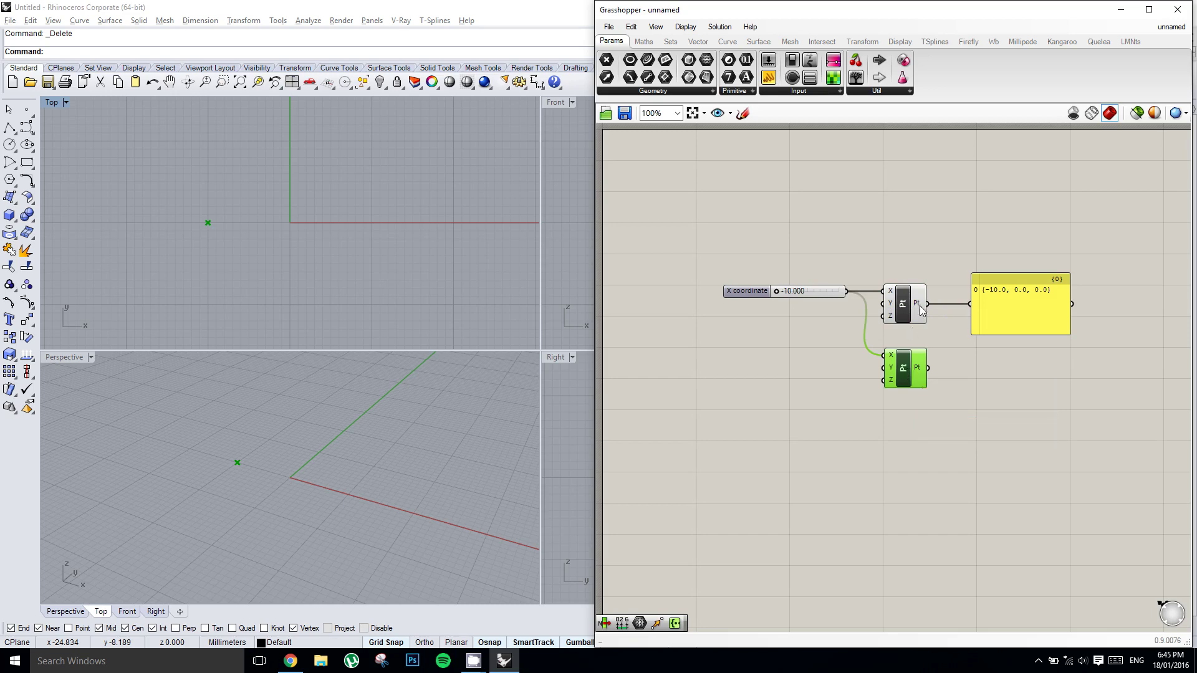
pyautogui.click(914, 311)
pyautogui.click(919, 368)
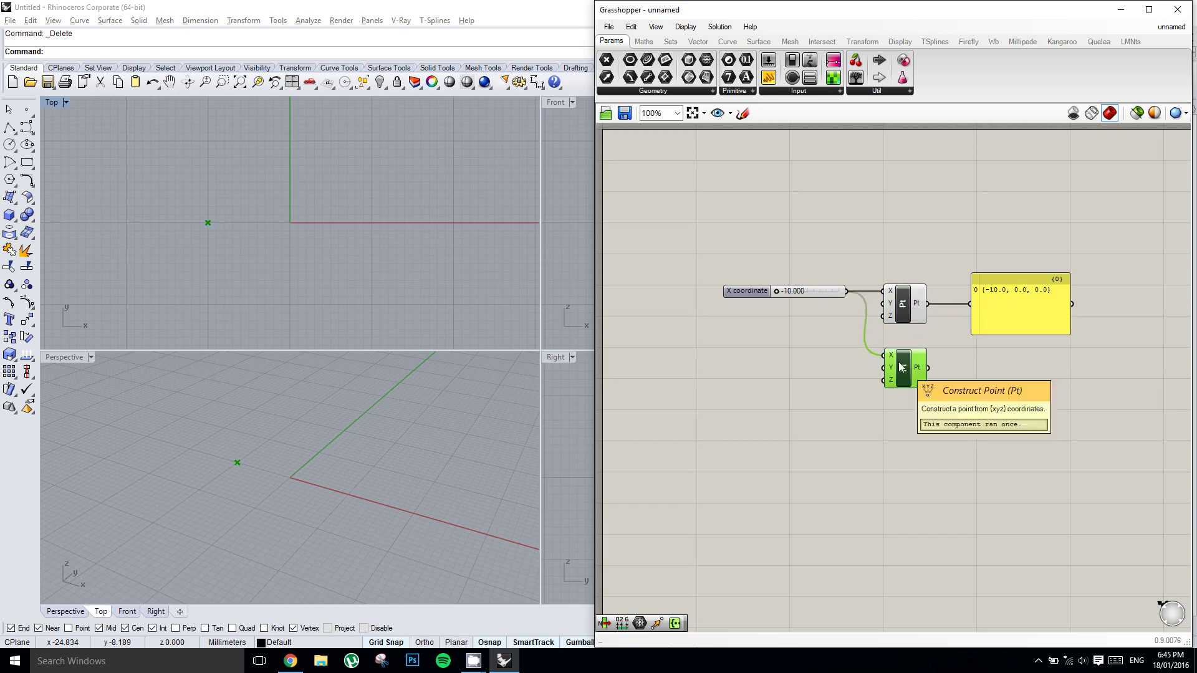
# - Disconnect the copy's X input and wire the X coordinate slider into its Y input
pyautogui.rightClick(891, 359)
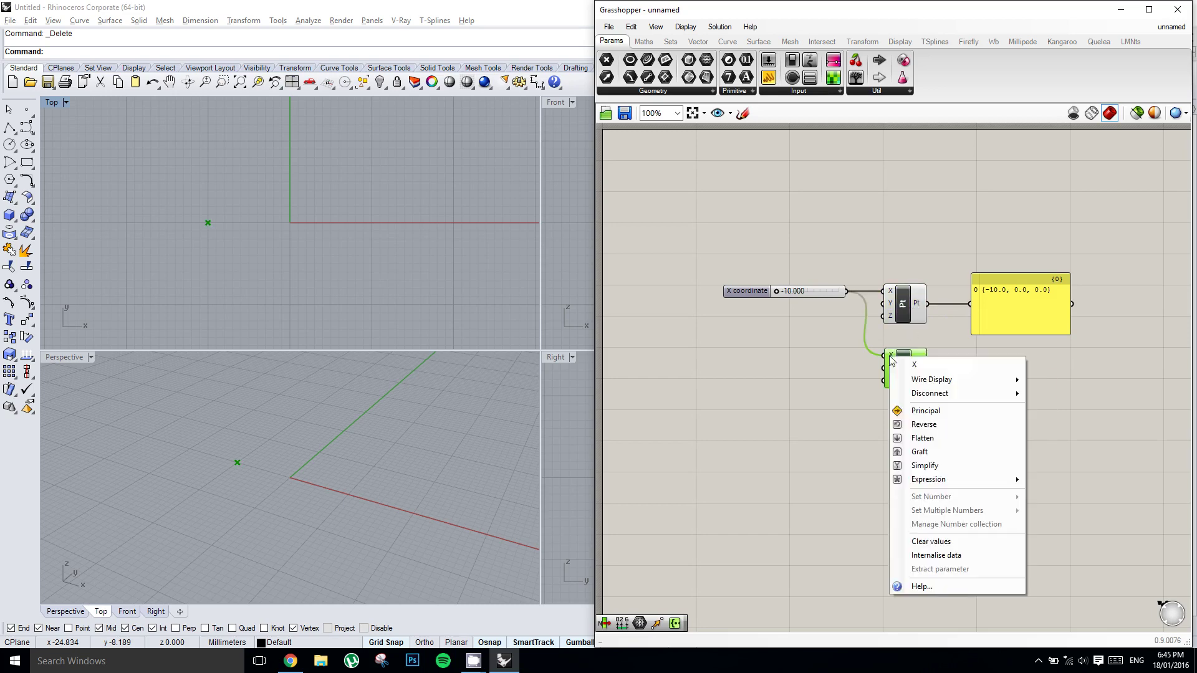
pyautogui.moveTo(952, 397)
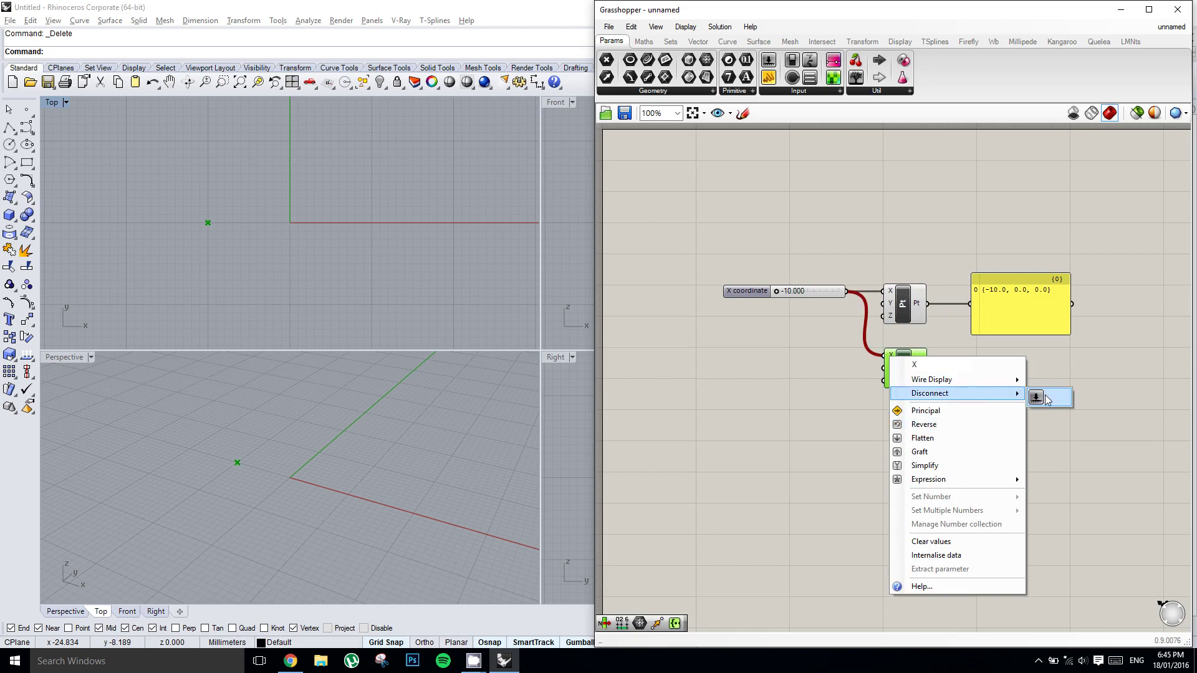
pyautogui.click(1048, 400)
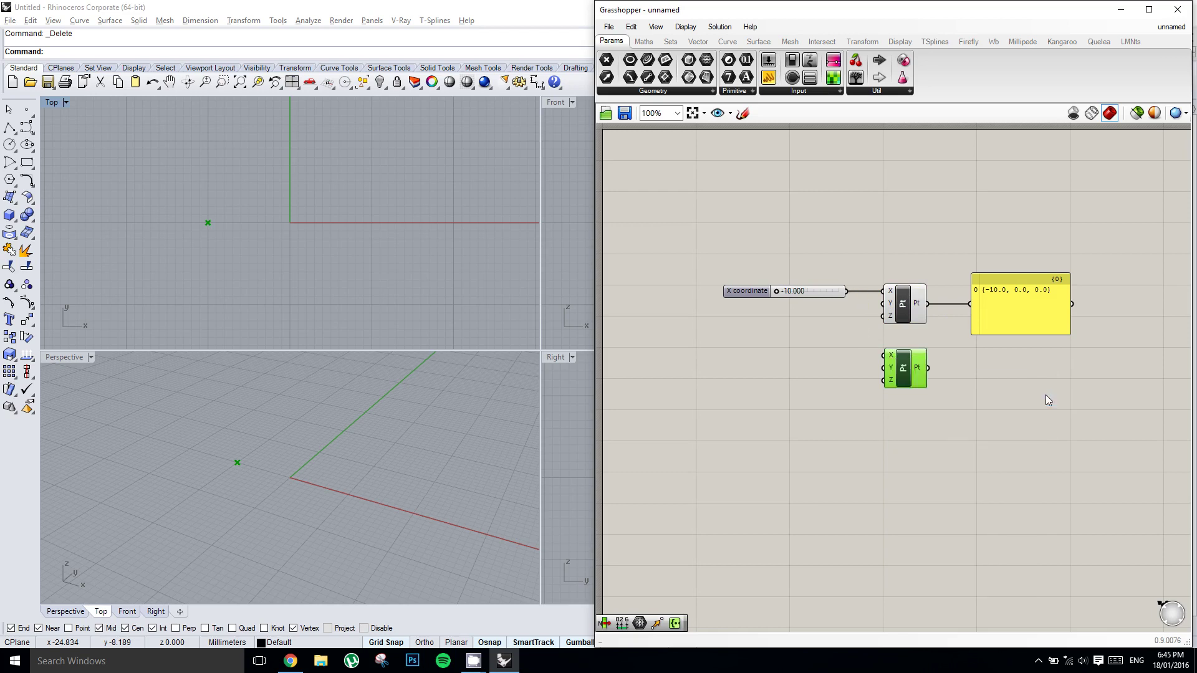
pyautogui.moveTo(846, 291); pyautogui.dragTo(886, 368)
# - Copy the value panel below the first, wire the lower point into it, then reset the slider to -10
pyautogui.click(930, 275)
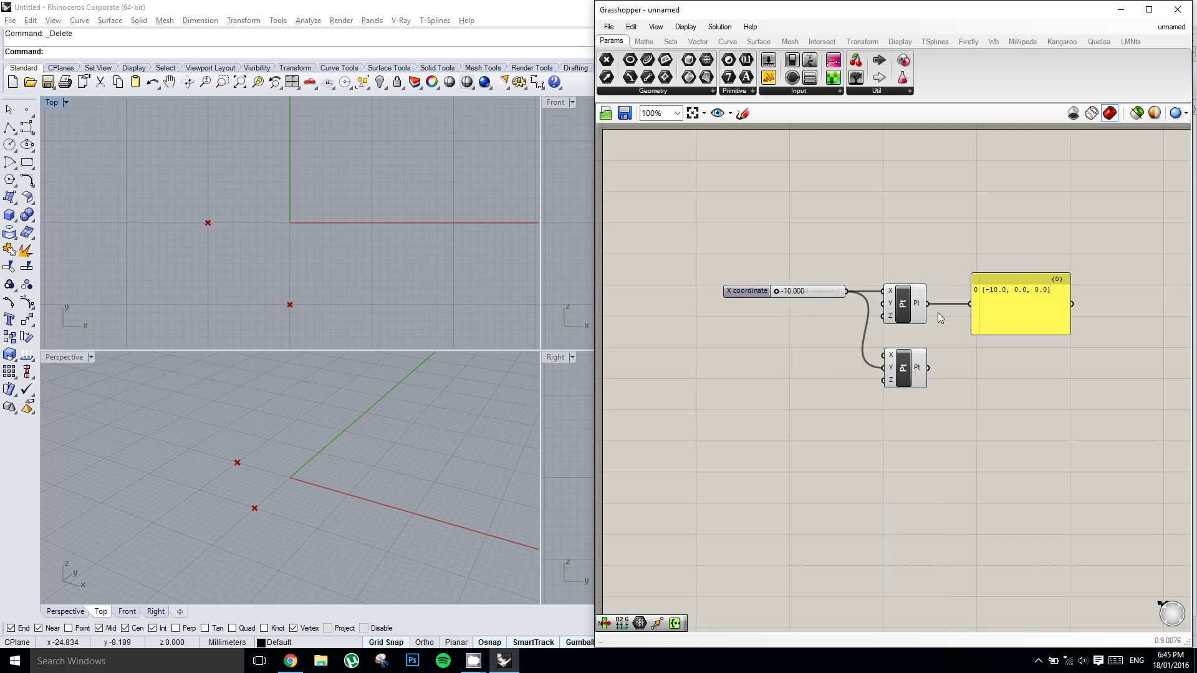
pyautogui.click(1023, 301)
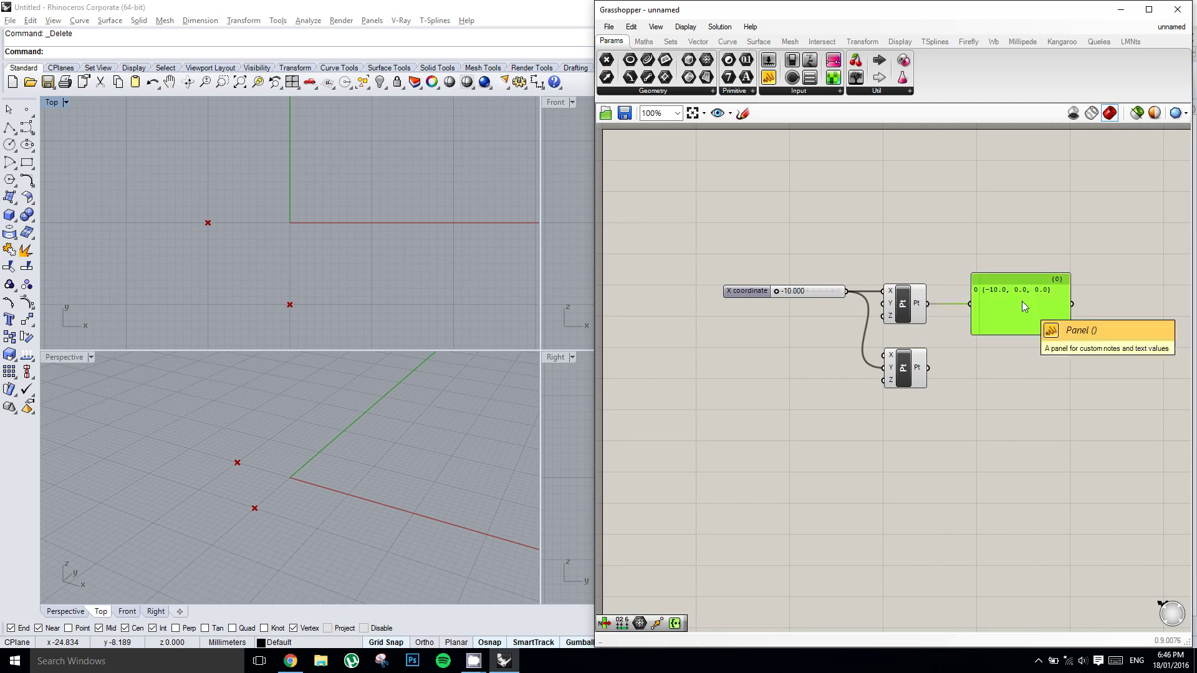
pyautogui.keyDown('alt'); pyautogui.moveTo(1023, 302); pyautogui.dragTo(1023, 379); pyautogui.keyUp('alt')
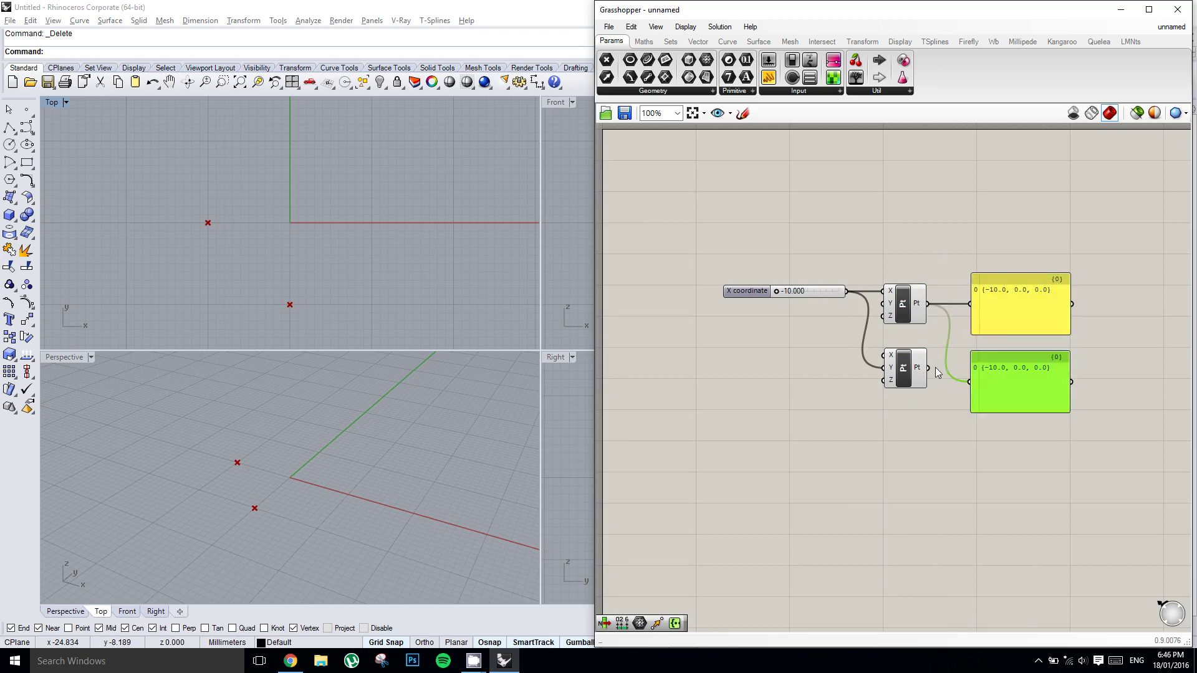
pyautogui.moveTo(929, 368); pyautogui.dragTo(1005, 368)
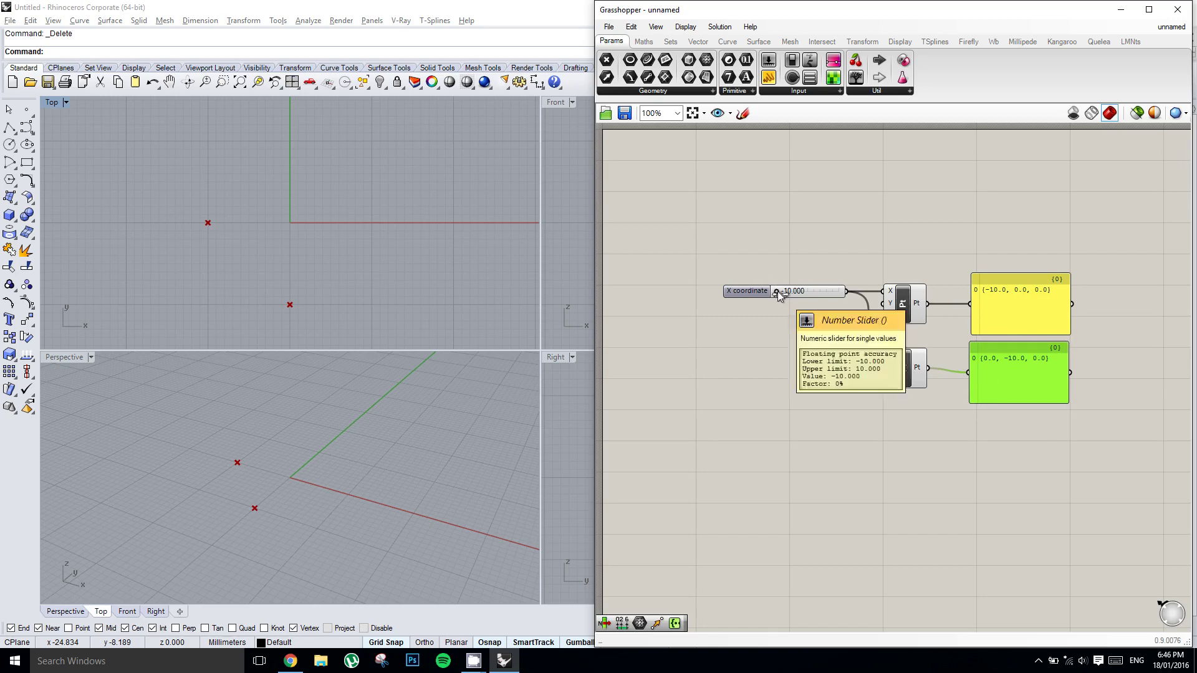
pyautogui.moveTo(778, 295); pyautogui.dragTo(723, 295)
pyautogui.click(906, 233)
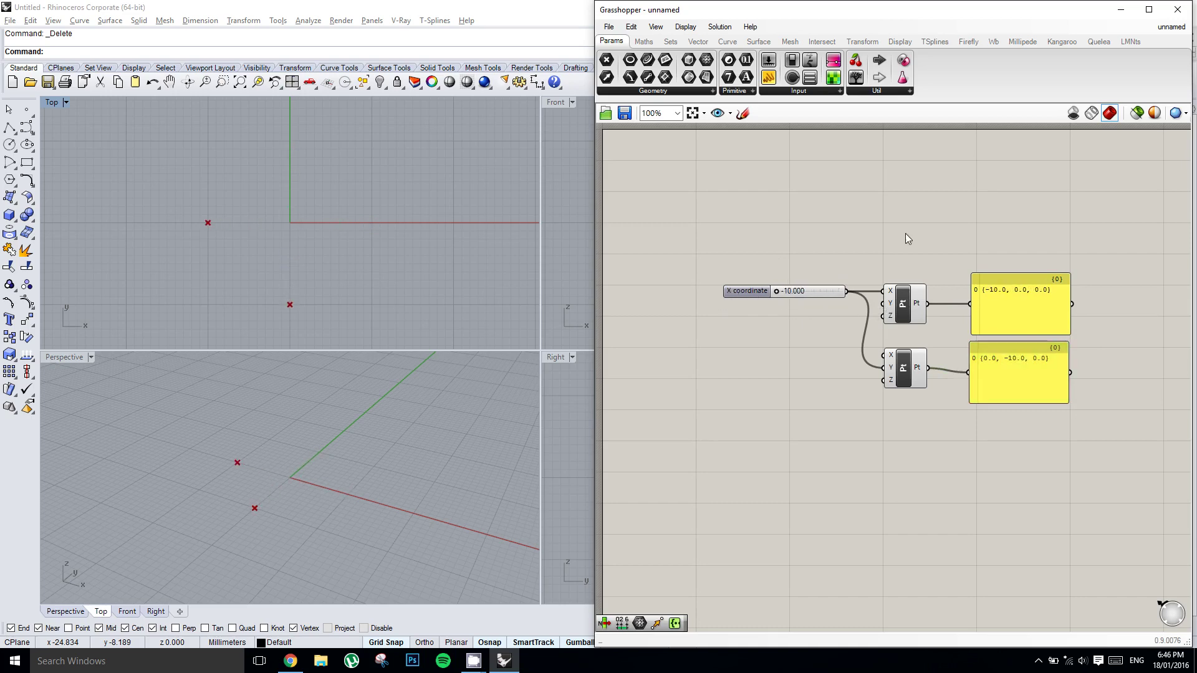
# - Add a Line component from the 'line' search and place it above the panels
pyautogui.doubleClick(972, 218)
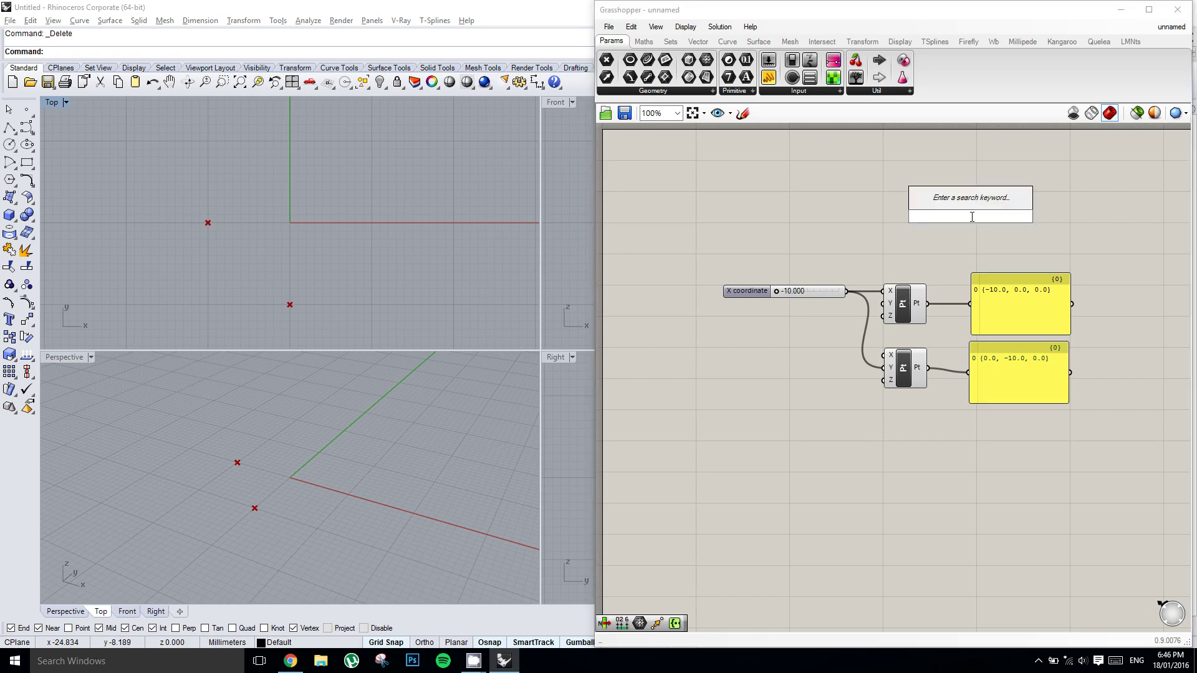
pyautogui.write('line')
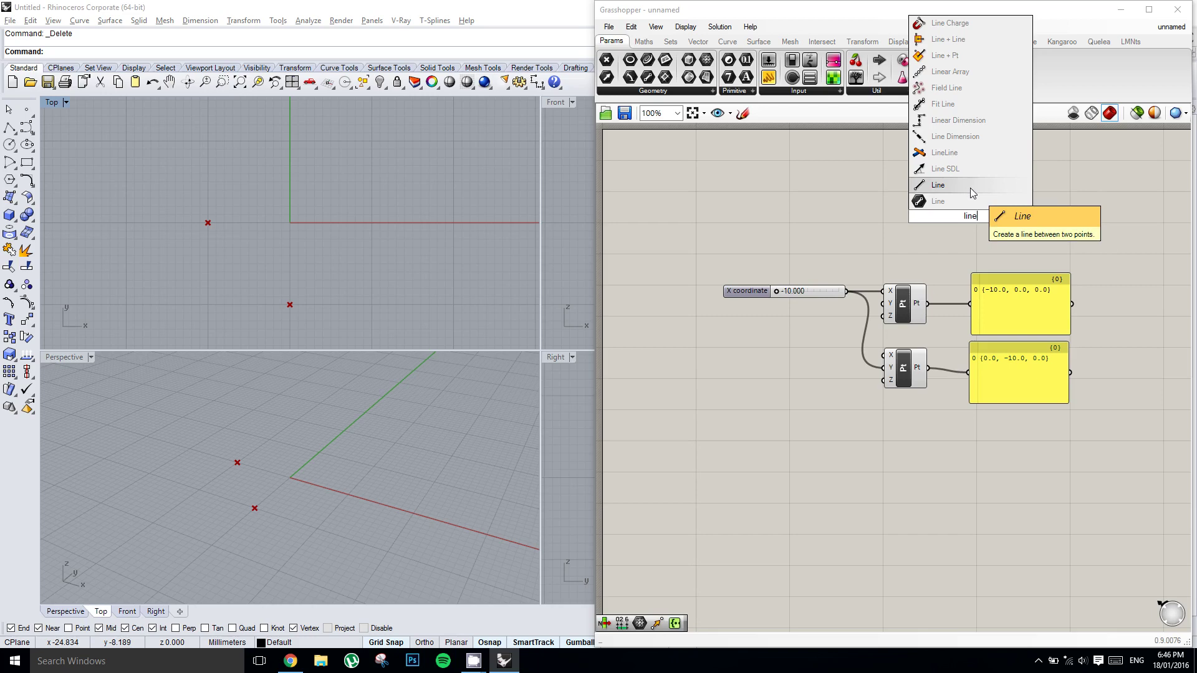
pyautogui.click(970, 186)
pyautogui.moveTo(971, 218); pyautogui.dragTo(1008, 235)
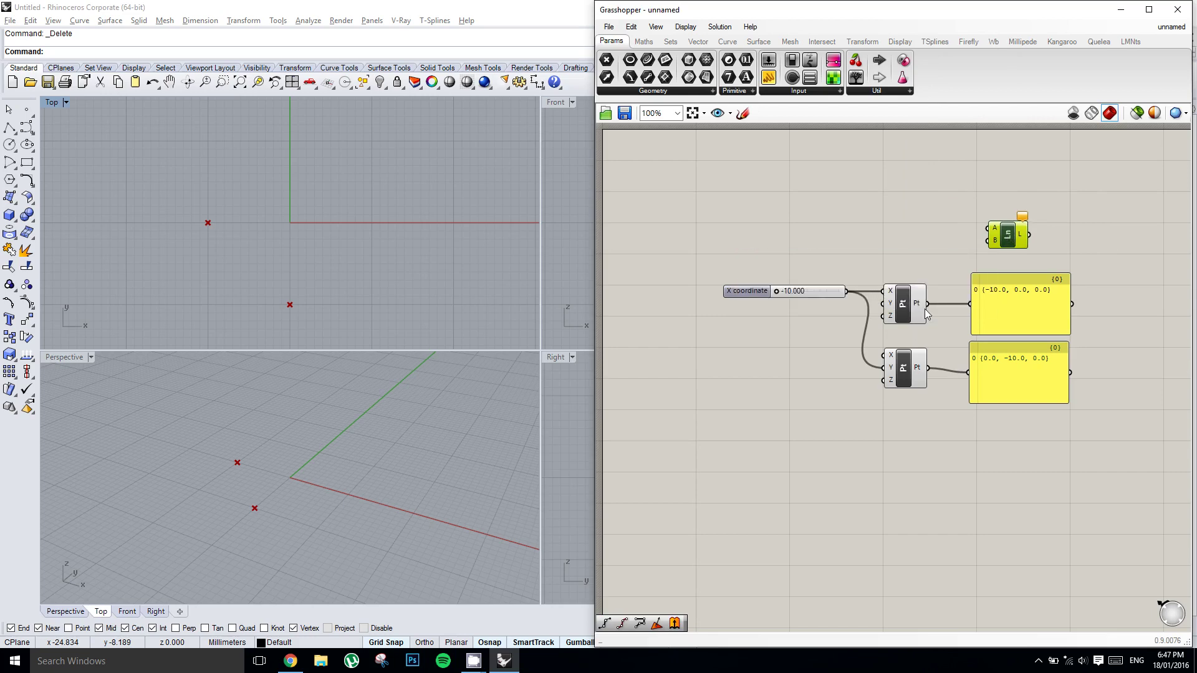
# - Wire the two points into the Line's A and B inputs, then drag the slider to 10
pyautogui.moveTo(928, 304); pyautogui.dragTo(989, 228)
pyautogui.moveTo(928, 367); pyautogui.dragTo(988, 251)
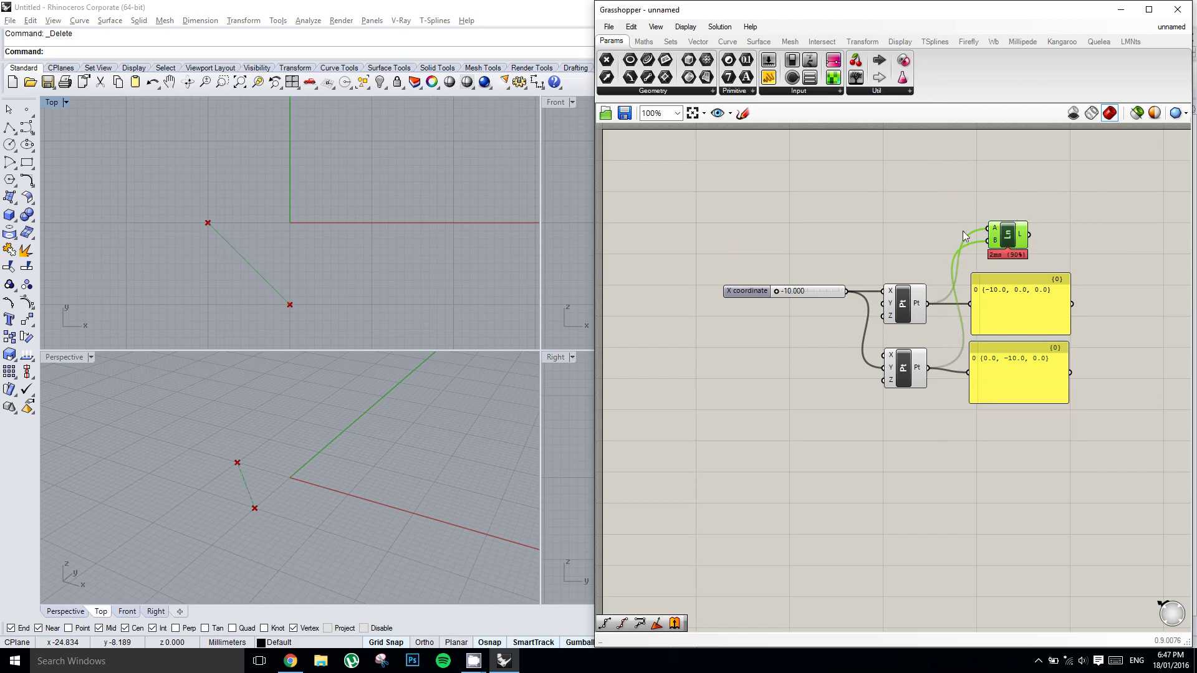
pyautogui.click(944, 224)
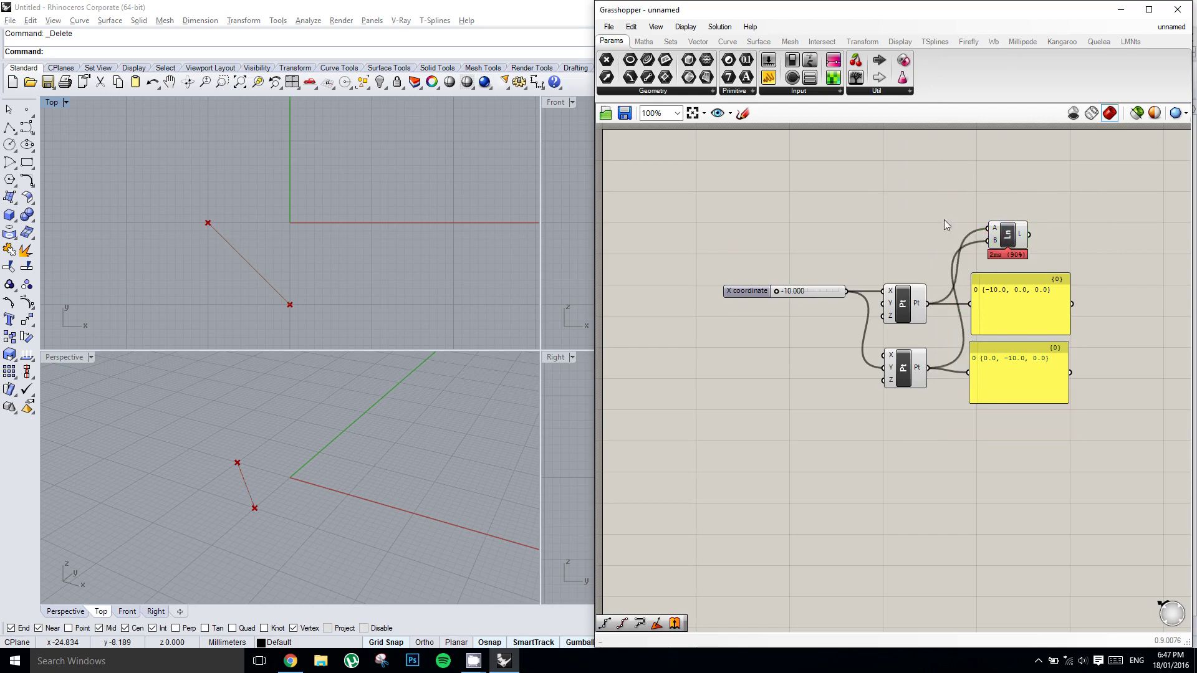
pyautogui.click(1009, 243)
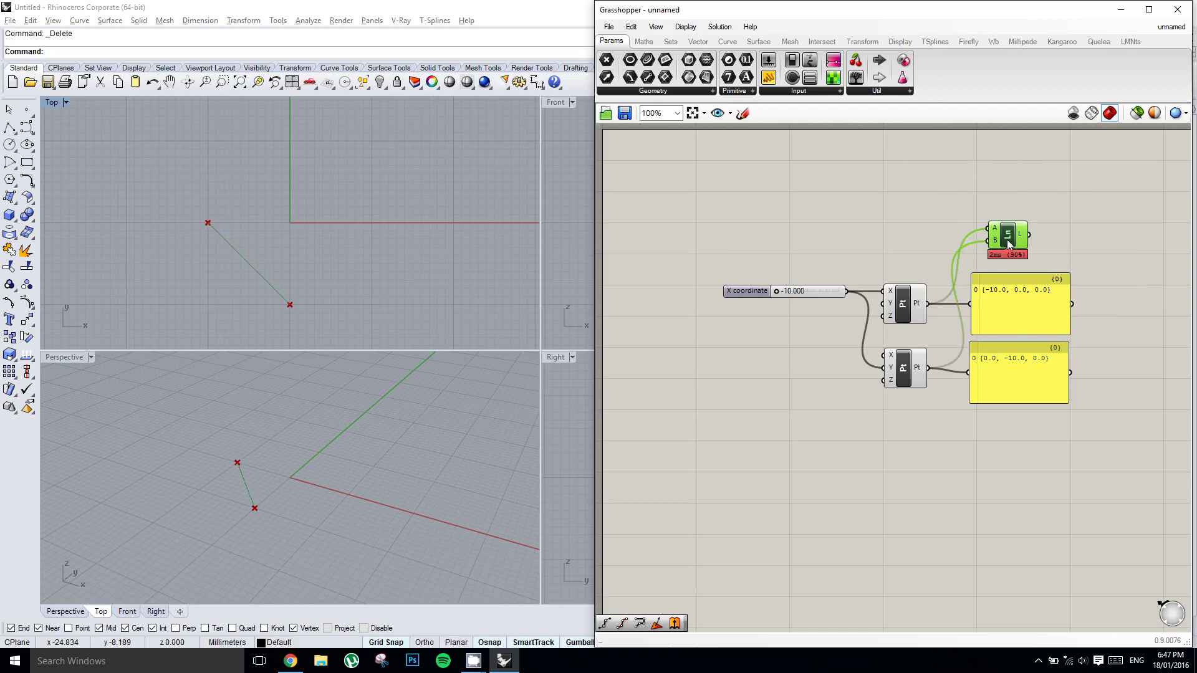
pyautogui.click(896, 234)
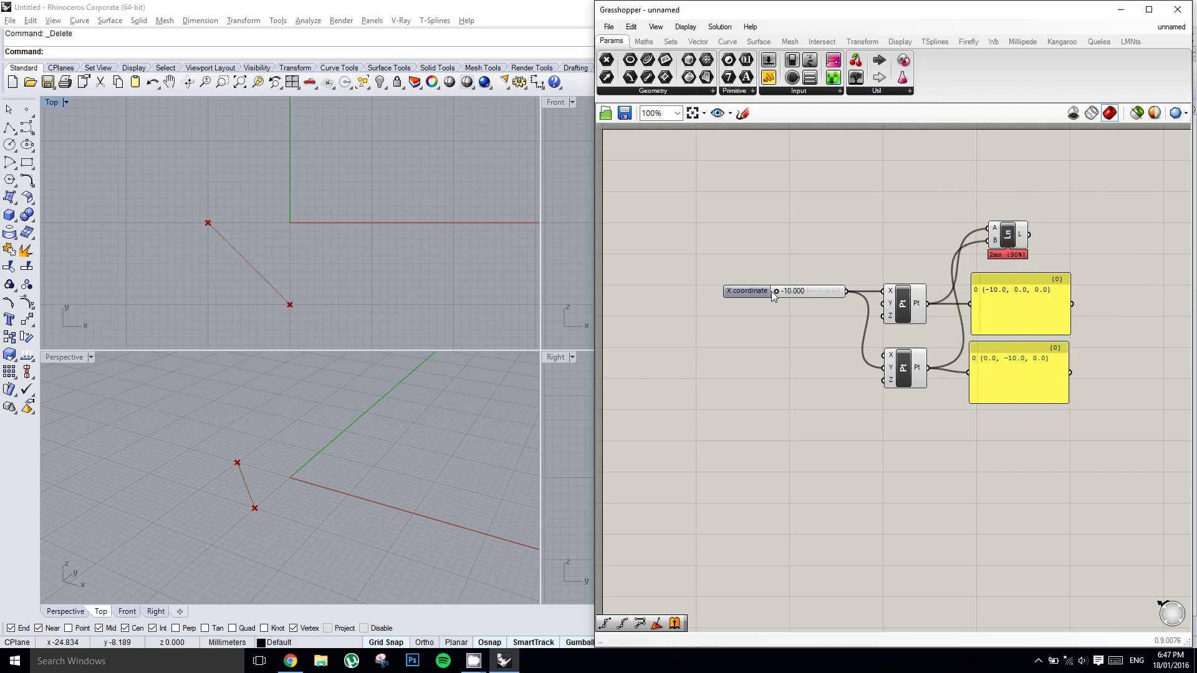
pyautogui.moveTo(774, 290); pyautogui.dragTo(840, 292)
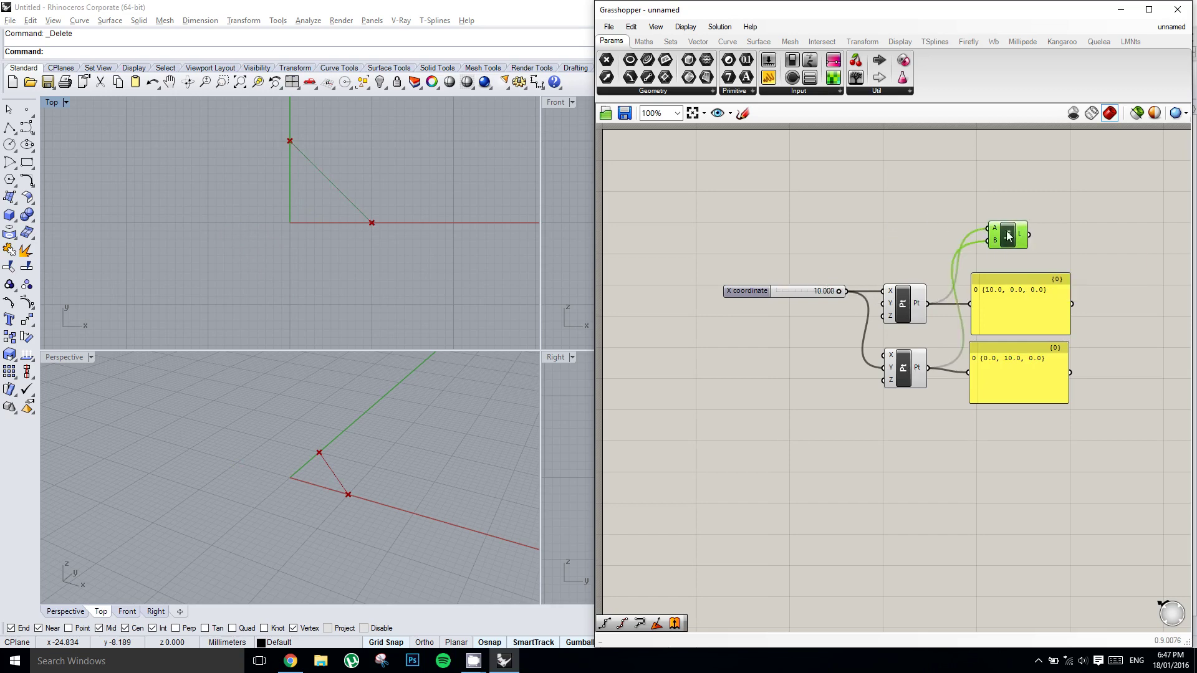
pyautogui.moveTo(998, 229); pyautogui.dragTo(994, 236)
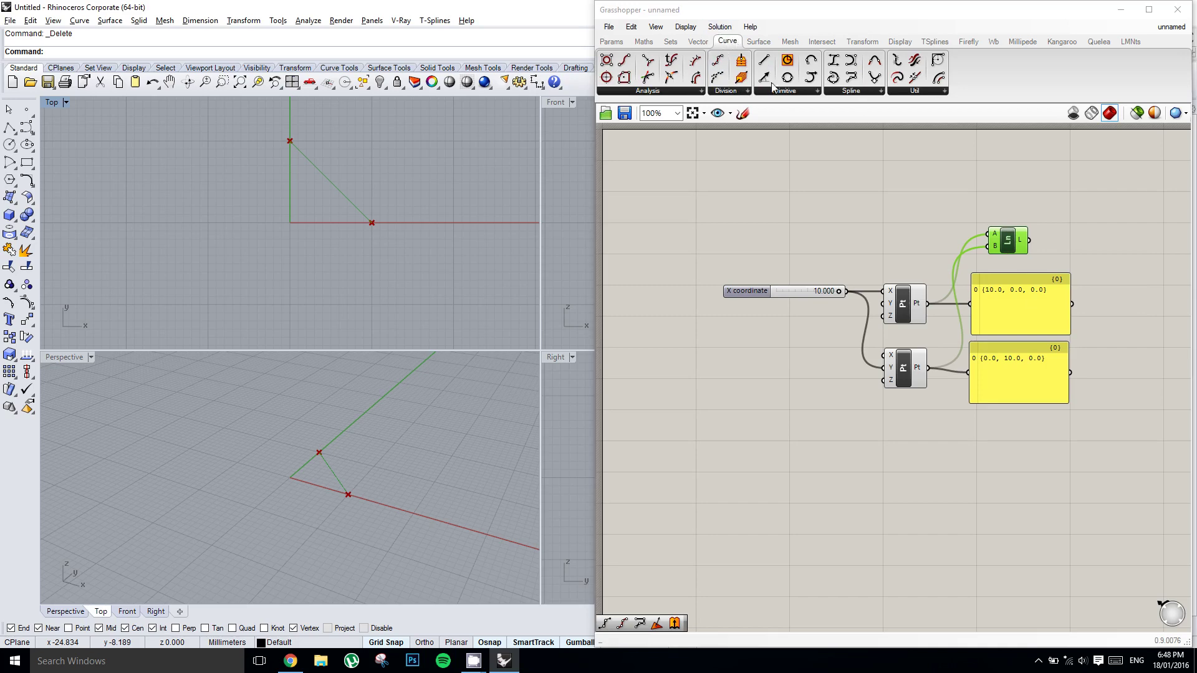
pyautogui.click(791, 92)
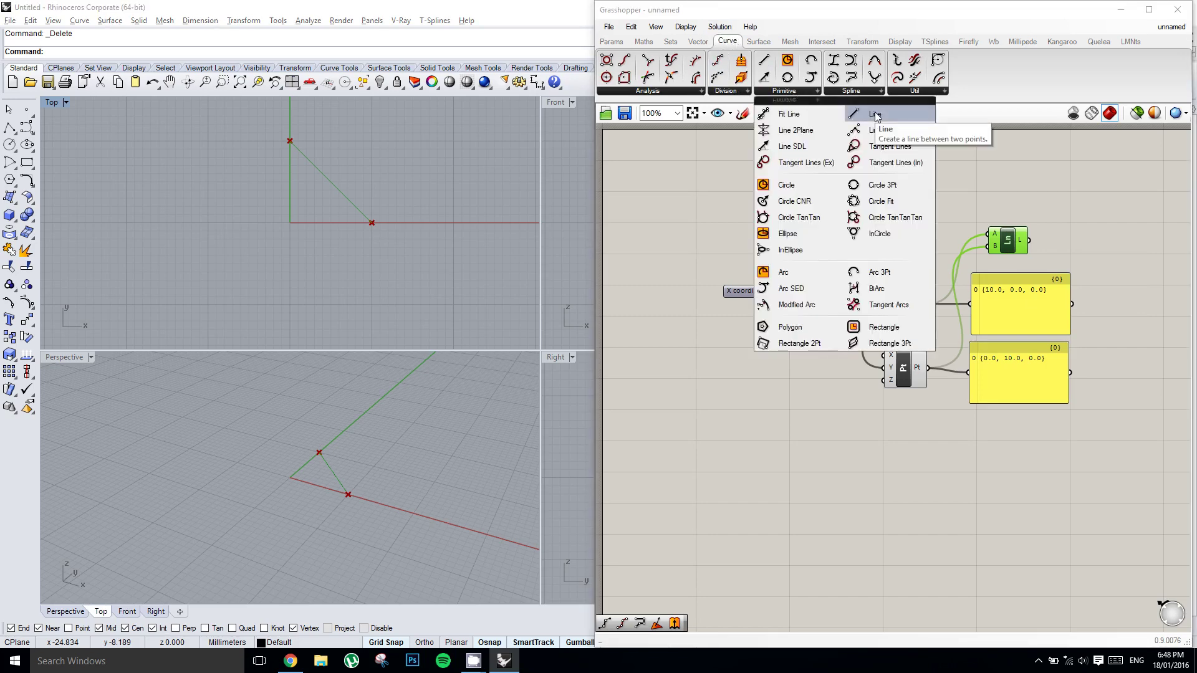
pyautogui.click(1033, 197)
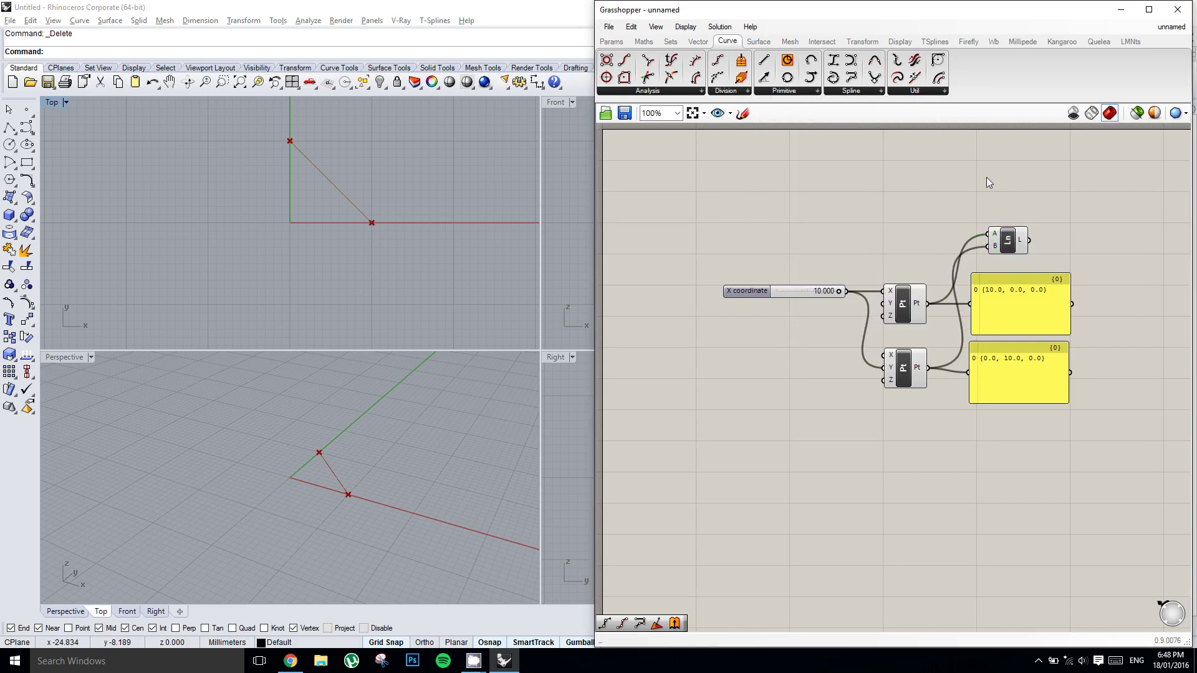